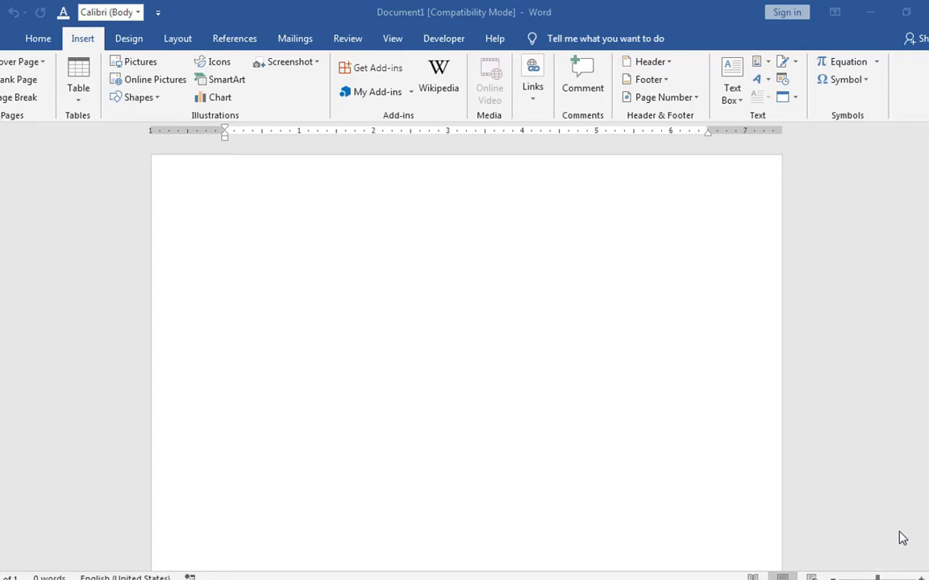
Step: Generate sample body paragraphs in the blank document with =RAND()
click(243, 301)
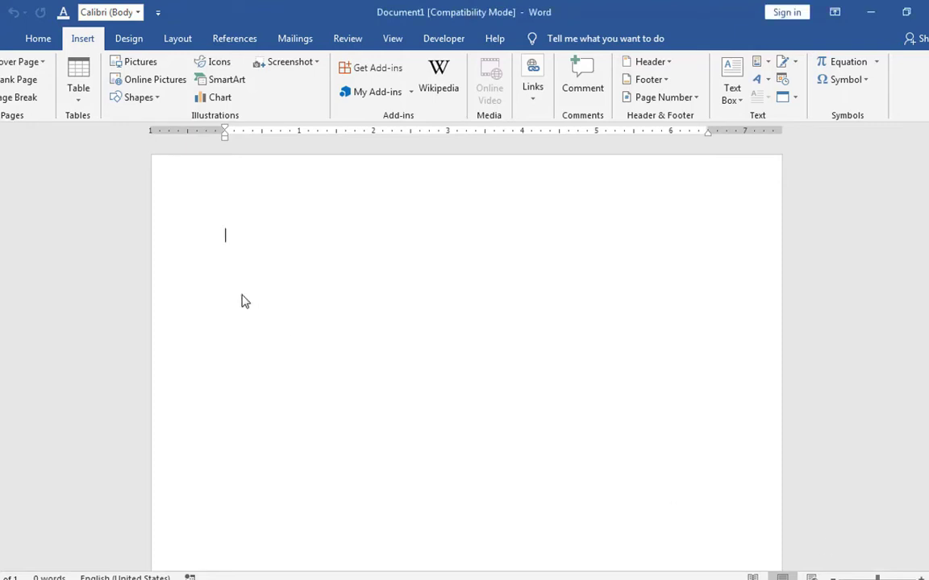
text(=RAN)
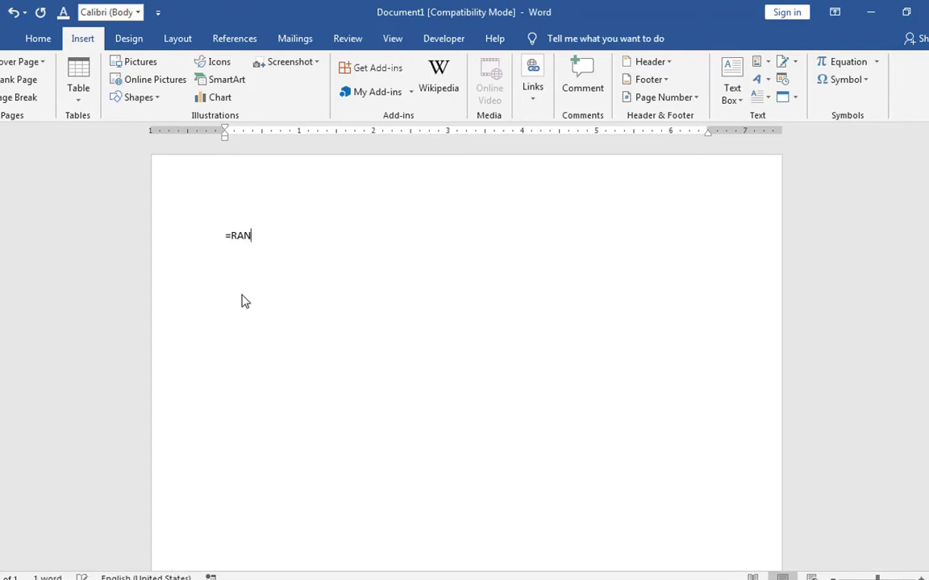
text(D())
key(Return)
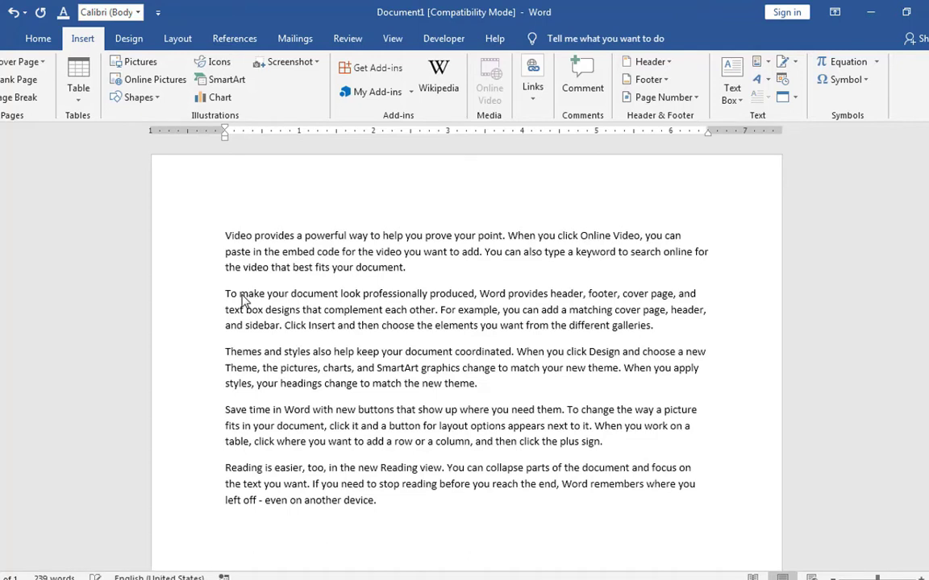
Step: Insert an empty line above the first paragraph of the sample text
key(Up)
key(Up)
key(Up)
key(Up)
key(Up)
key(Up)
key(Up)
key(Up)
key(Up)
key(Up)
key(Up)
key(Up)
key(Return)
key(Up)
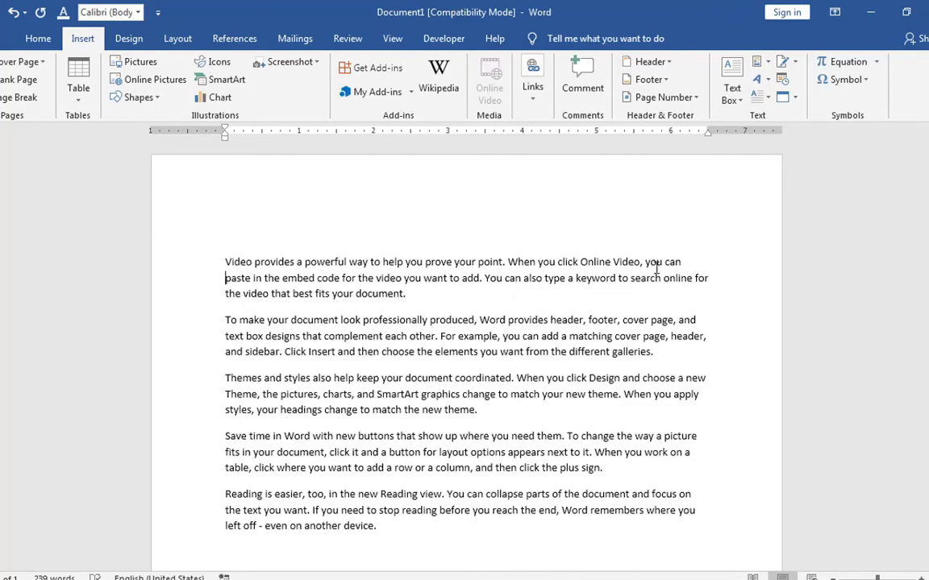
Step: Draw a text box about 2.79" wide and 0.84" high in the page's upper right corner
click(615, 303)
click(731, 97)
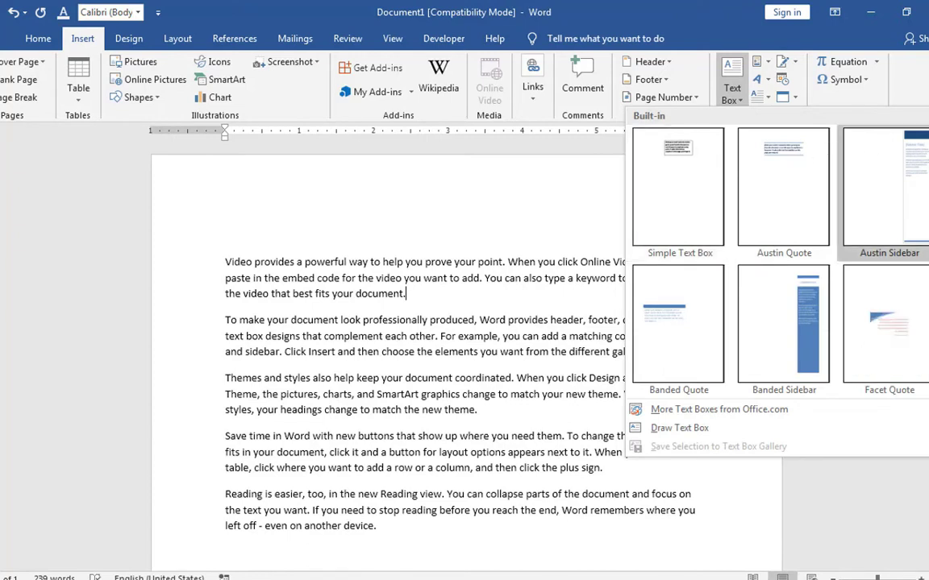
scroll(780, 250, down, 5)
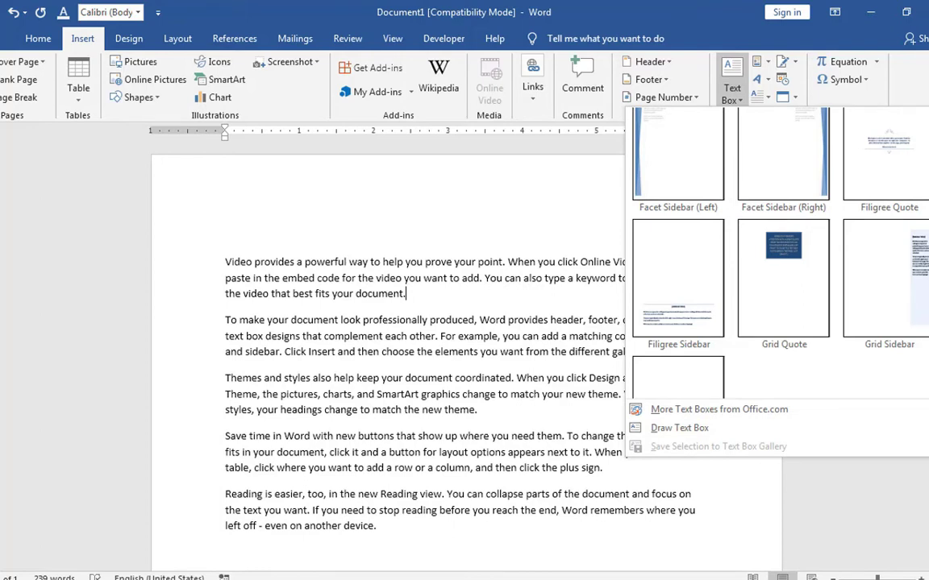
scroll(780, 250, up, 5)
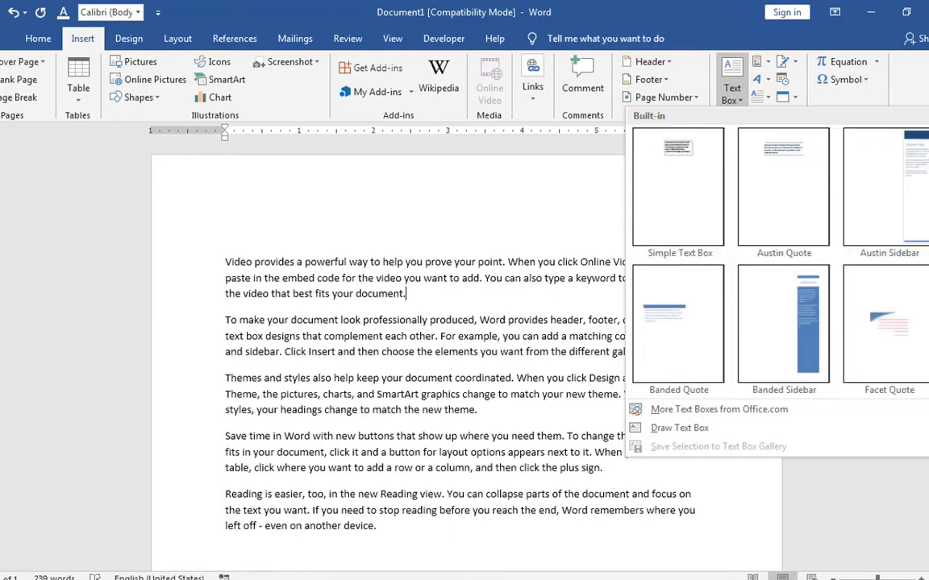
click(669, 429)
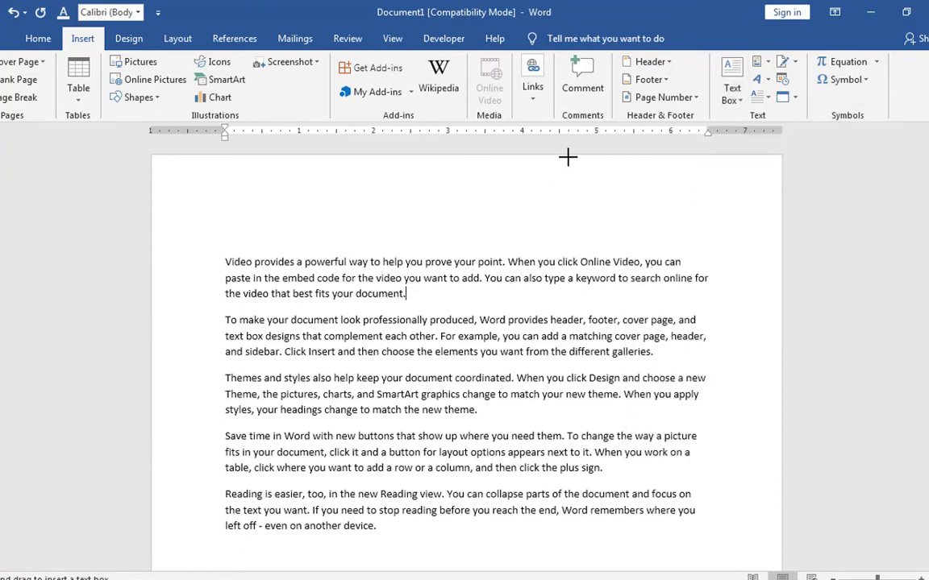
mouse_move(567, 157)
mouse_down()
mouse_move(694, 236)
mouse_move(781, 207)
mouse_move(785, 216)
mouse_move(775, 220)
mouse_up()
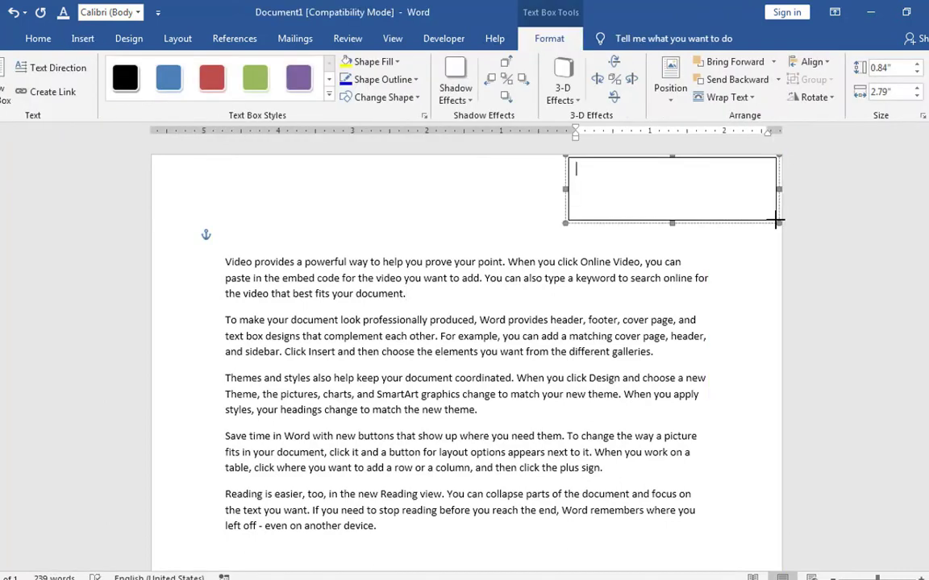
Step: Enter the title "POWER OF KNOWLEDGE" in the text box and center it
text(POWER OF KN)
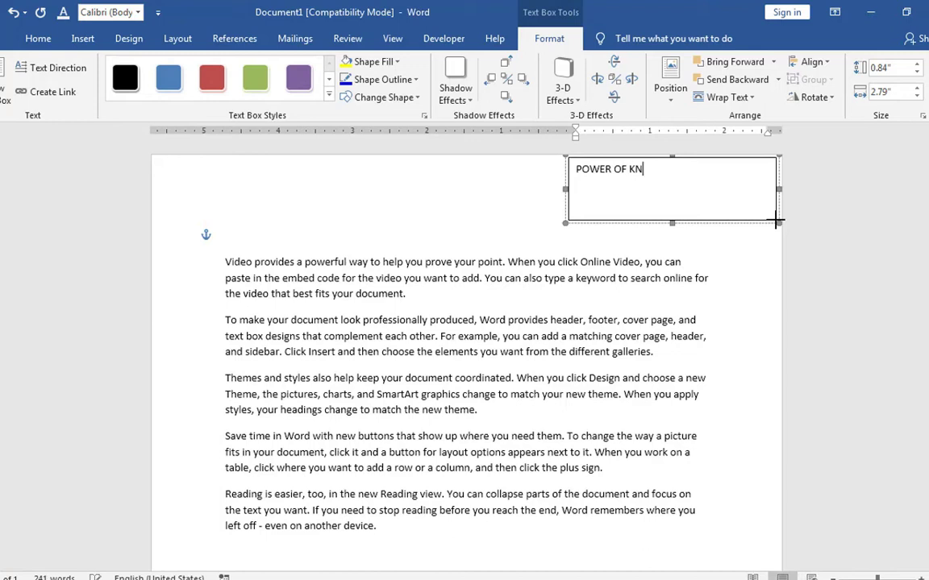
text(OWLEDGE)
key(ctrl+e)
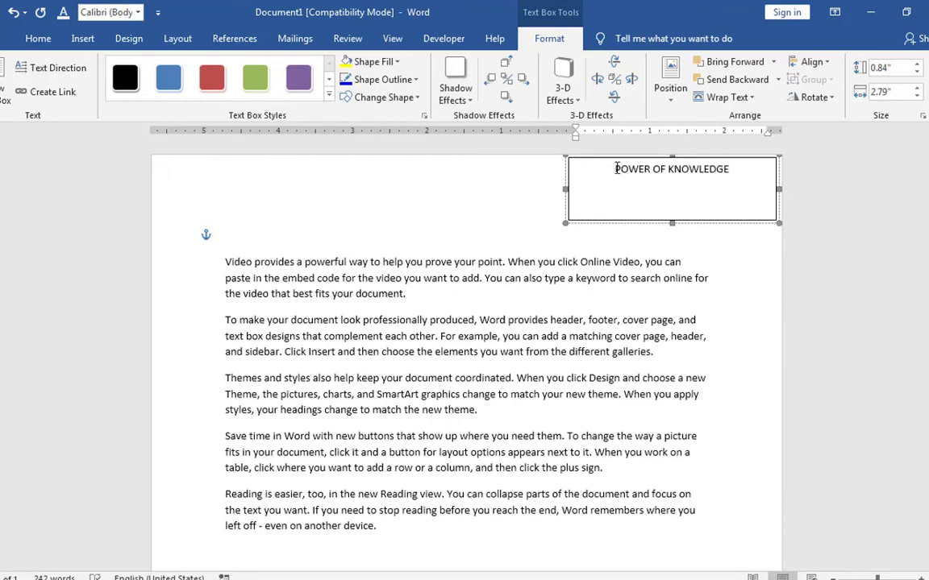
Step: Set the font size of the text box title to 45
drag(617, 170, 751, 170)
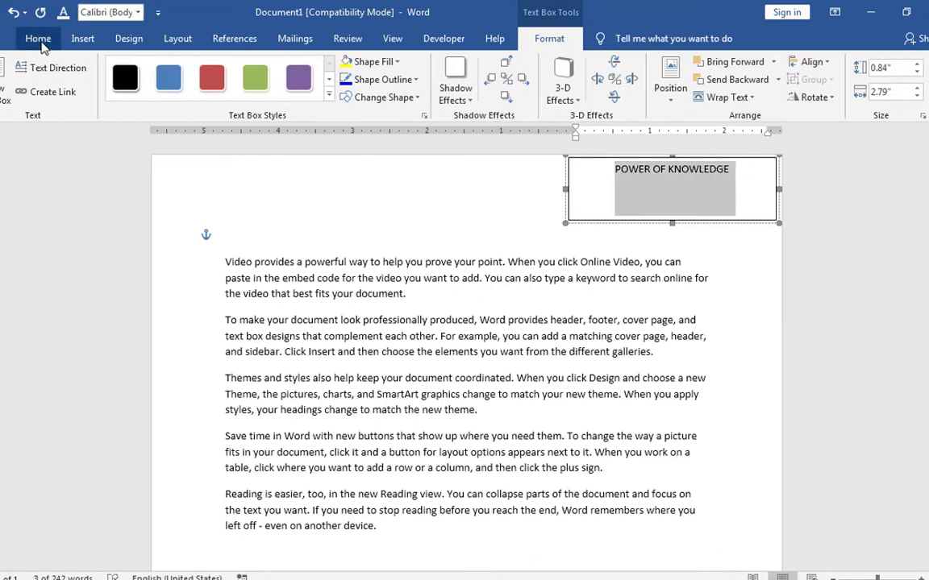
click(38, 39)
click(185, 69)
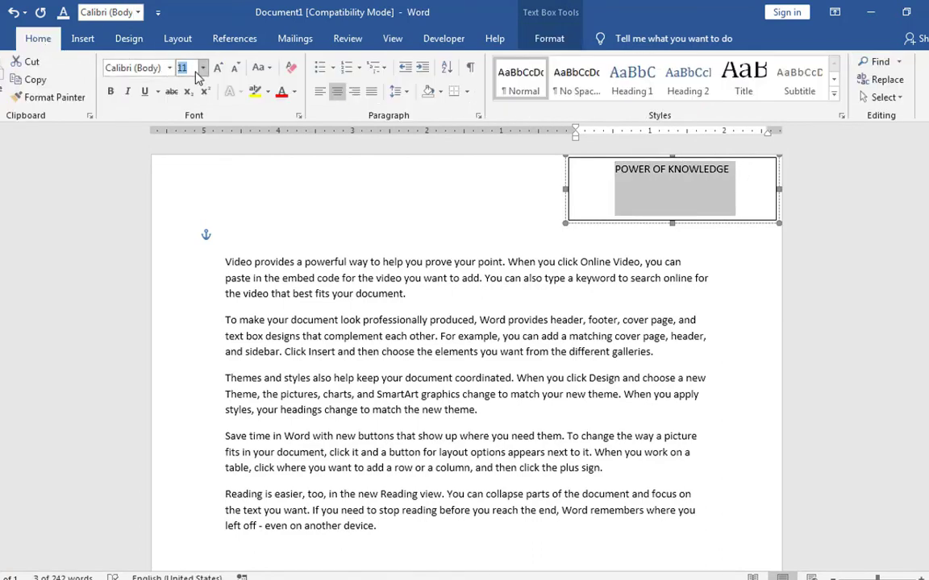
text(45)
key(Return)
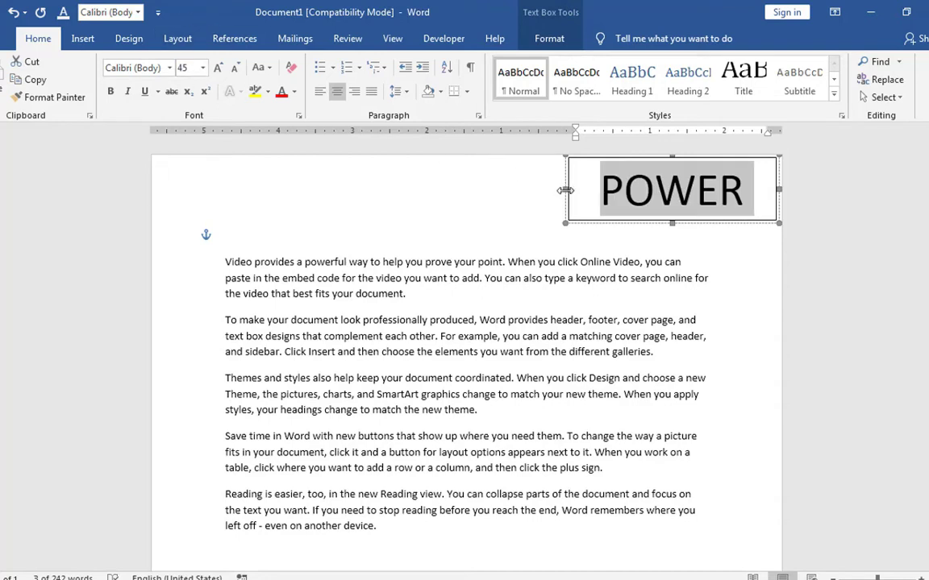
Step: Widen the text box to about 6.9" so the title fits on one line, and move it over the third paragraph
drag(565, 191, 222, 207)
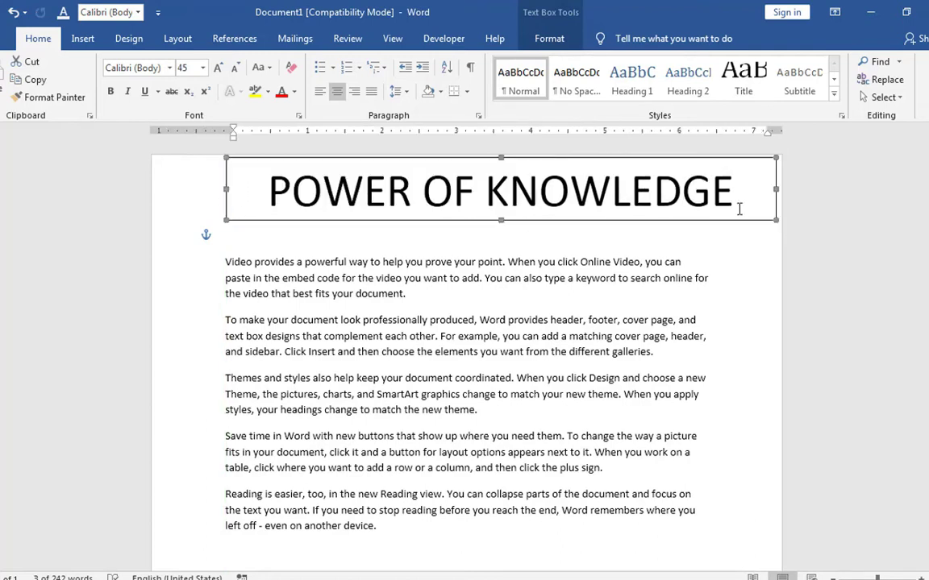
drag(761, 188, 736, 193)
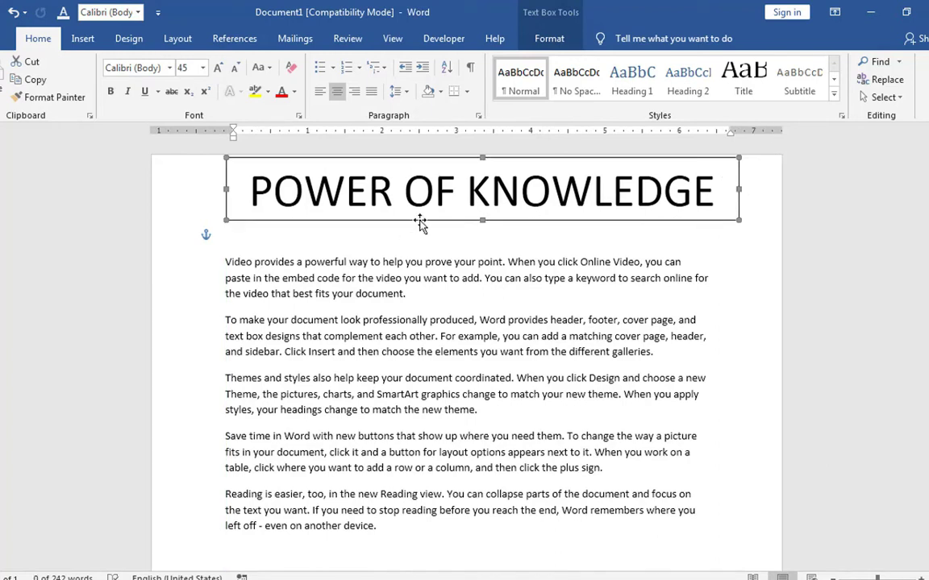
drag(420, 224, 424, 371)
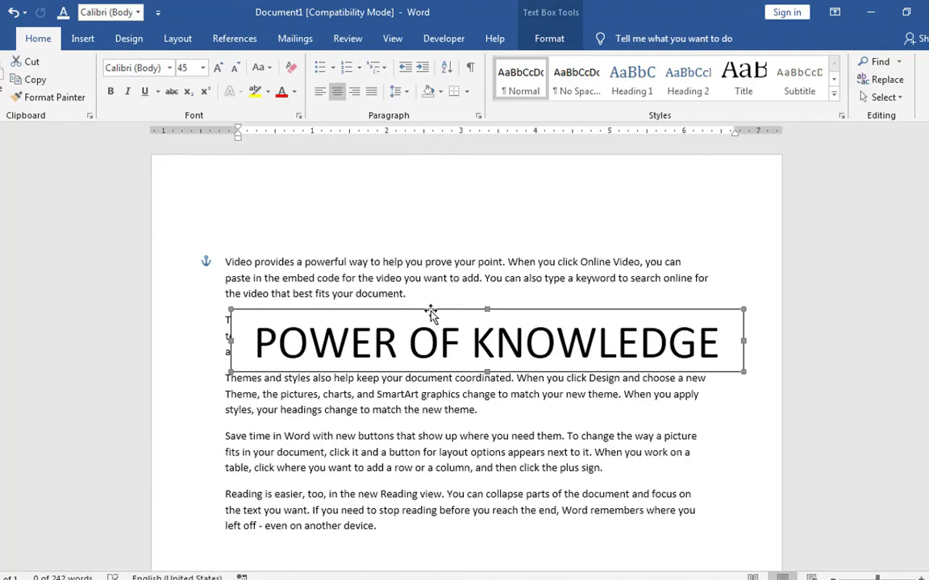
drag(430, 311, 425, 379)
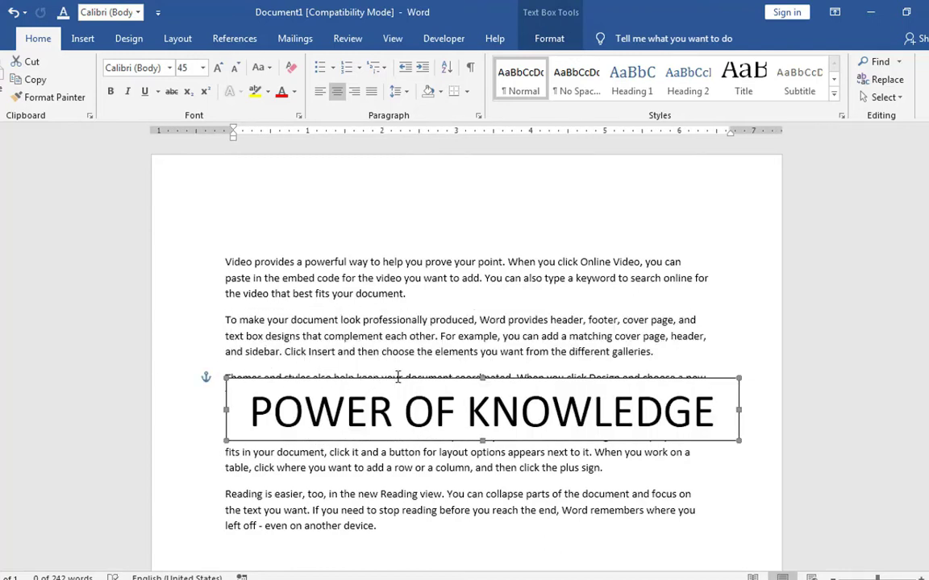
drag(398, 377, 396, 362)
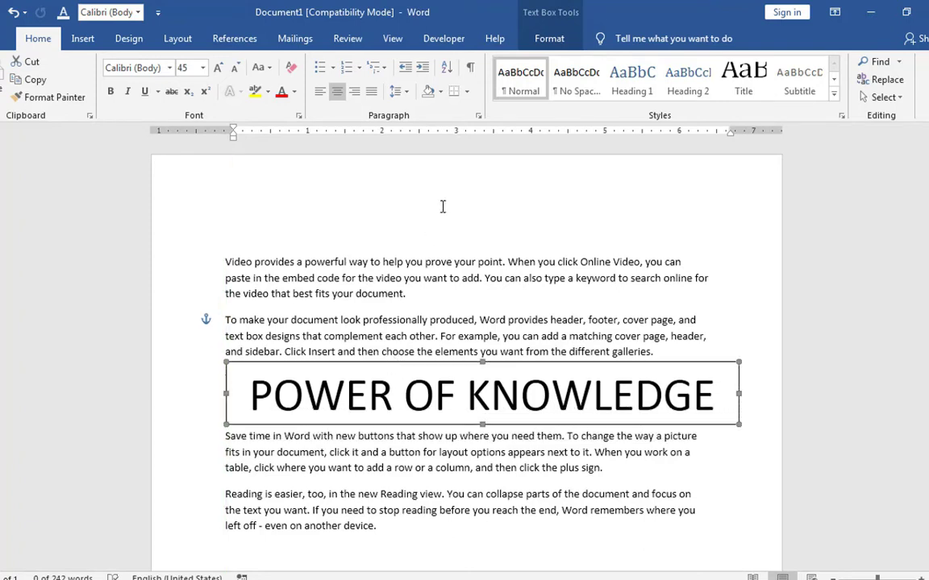
Step: Remove the fill and the outline of the title text box
click(551, 41)
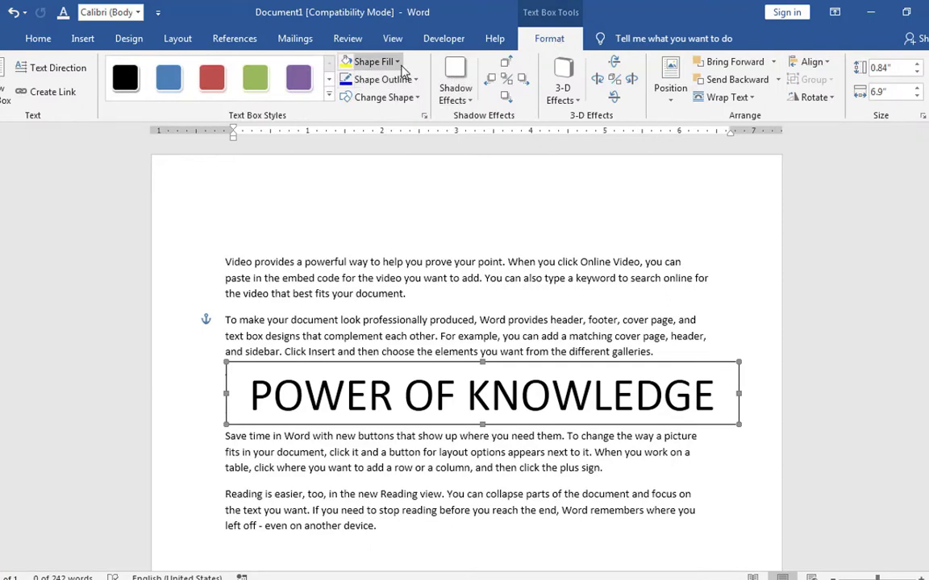
click(401, 68)
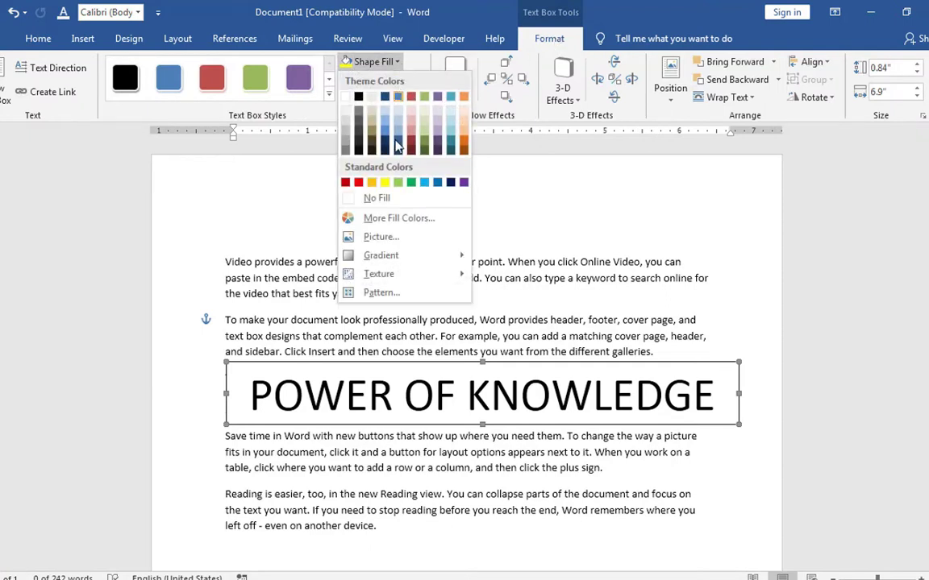
click(390, 201)
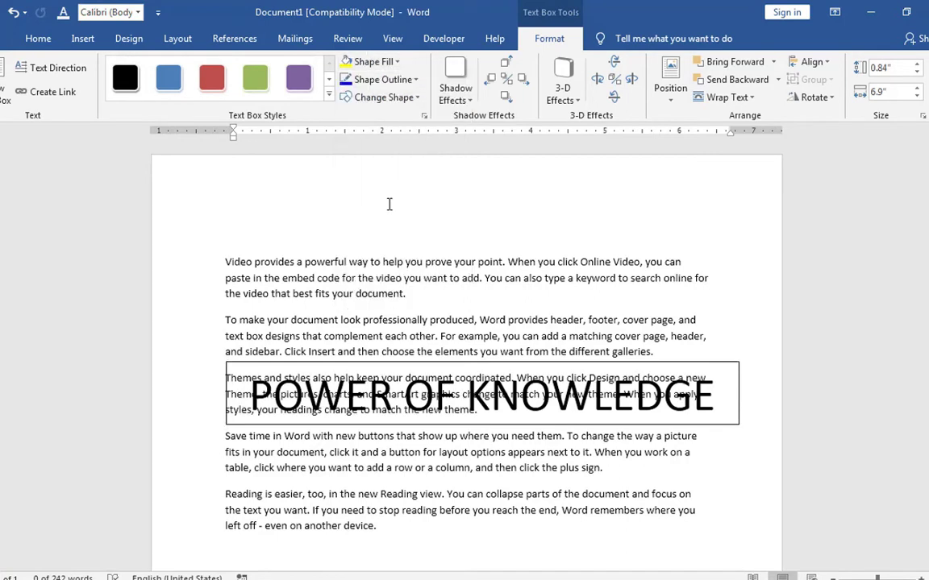
click(414, 80)
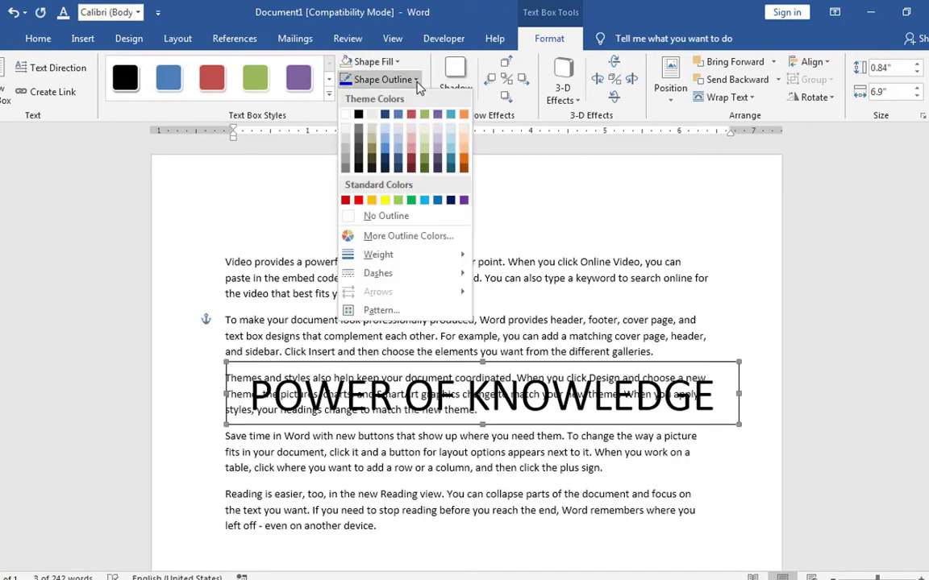
click(402, 216)
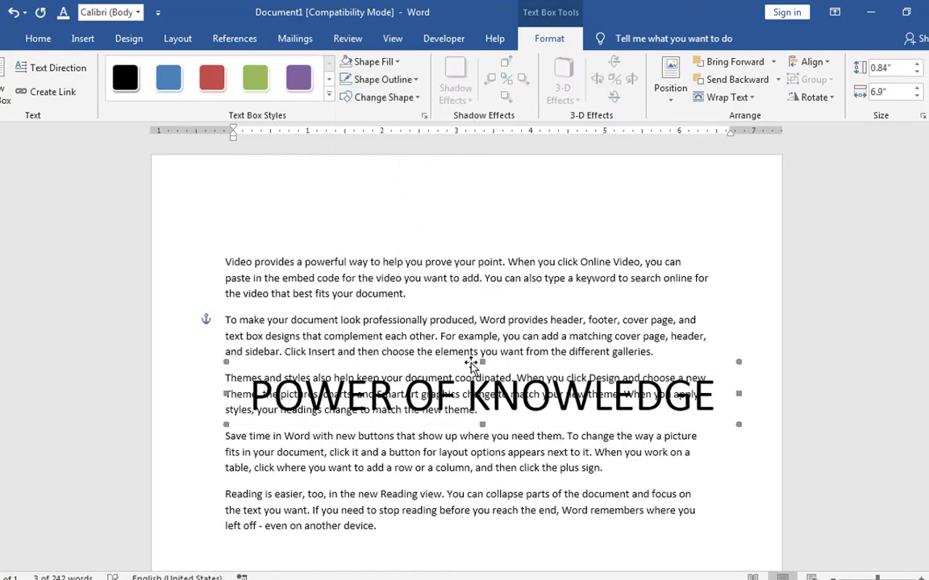
Step: Move the title text box back above the first paragraph and set its text wrapping to Tight
drag(472, 365, 446, 167)
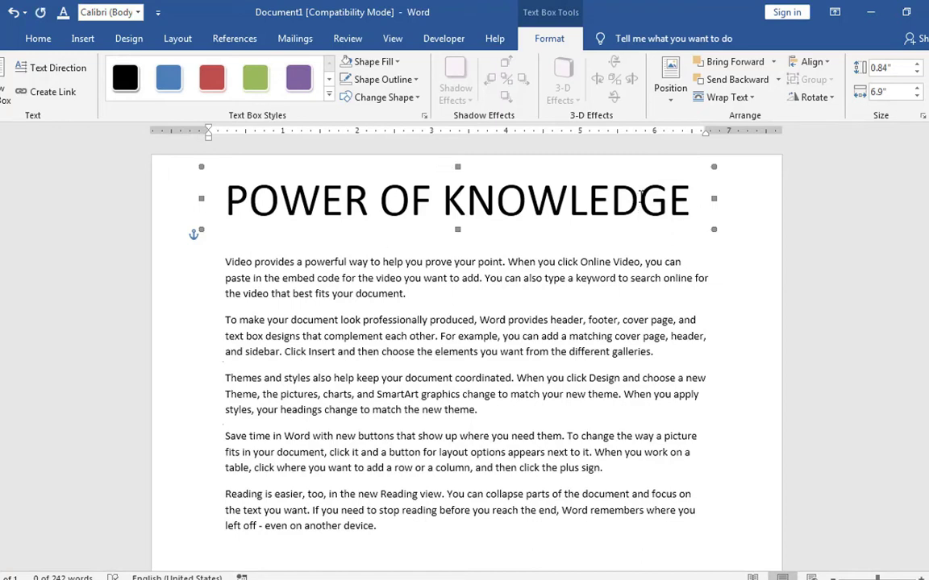
click(728, 98)
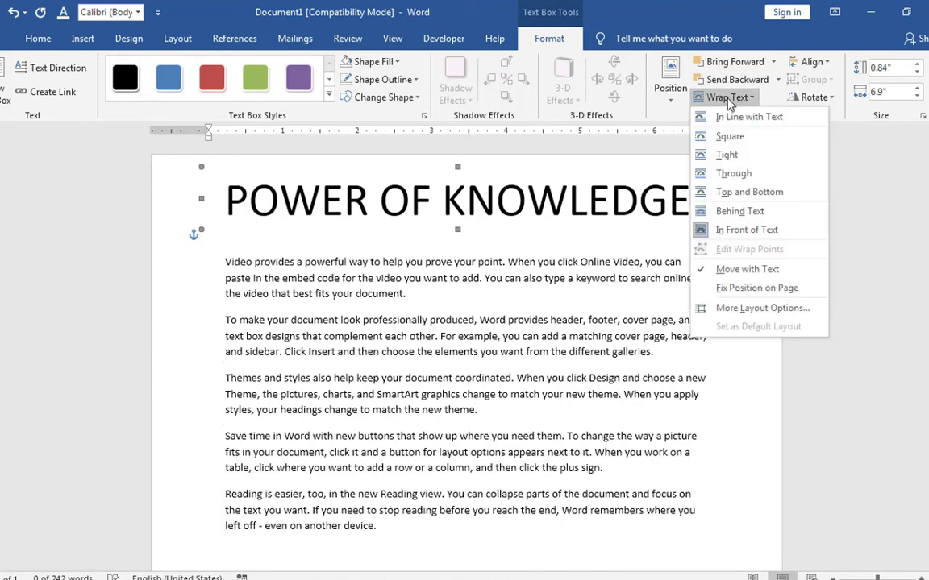
click(736, 155)
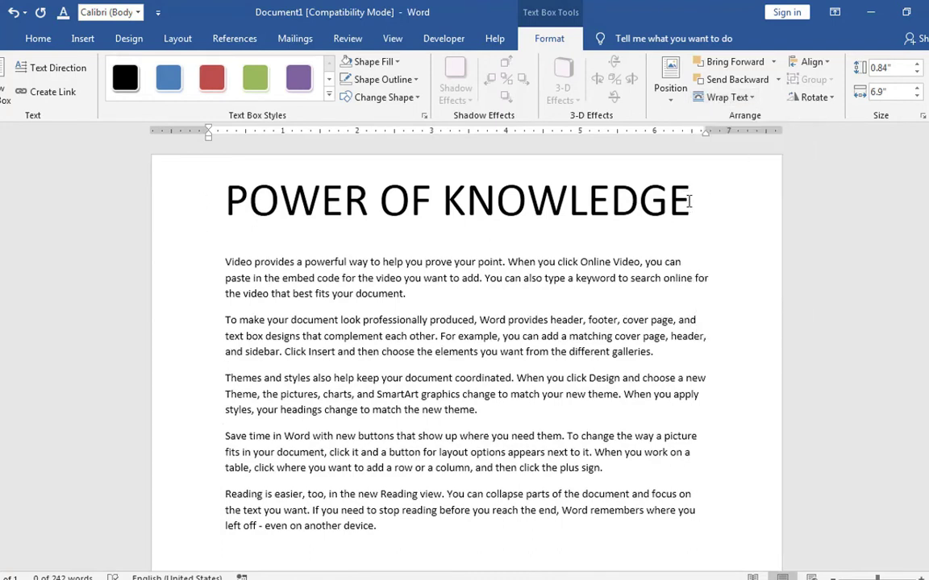
Step: Set the font size of the whole title in the text box to 22
click(691, 201)
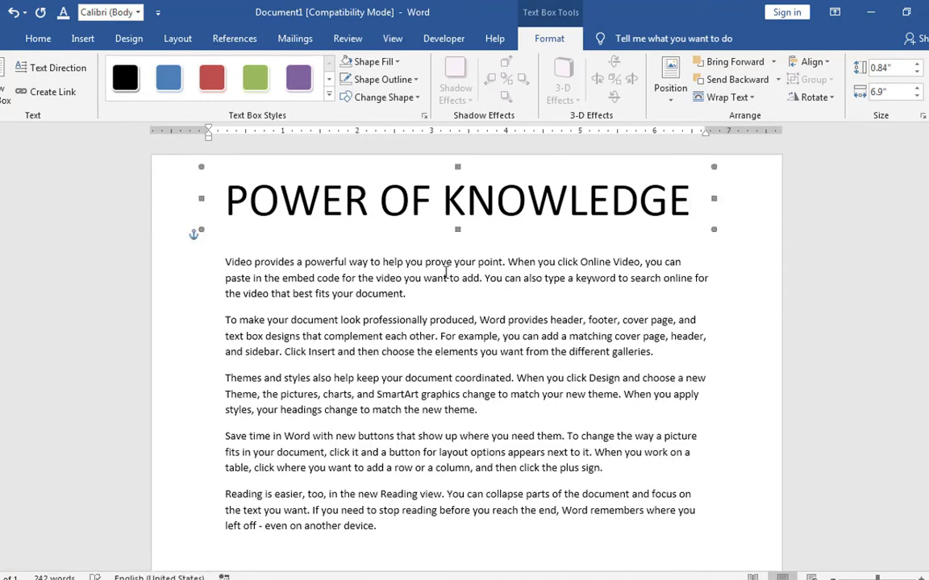
click(47, 42)
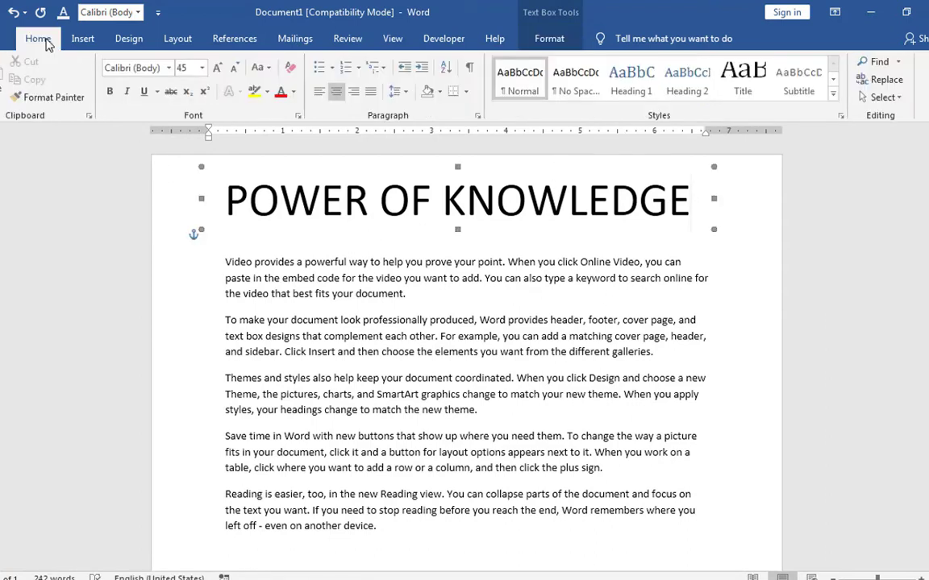
key(ctrl+a)
click(186, 68)
text(2)
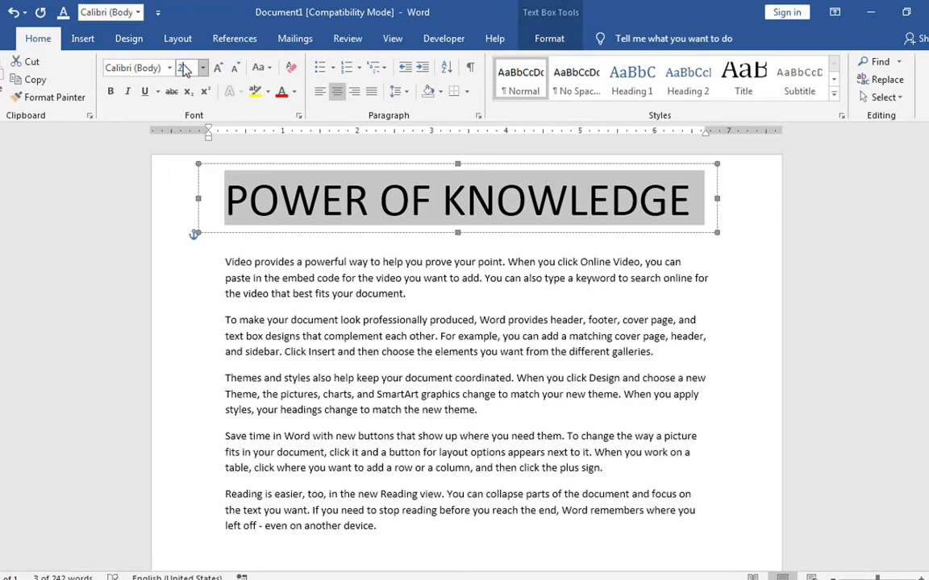
text(2)
key(Return)
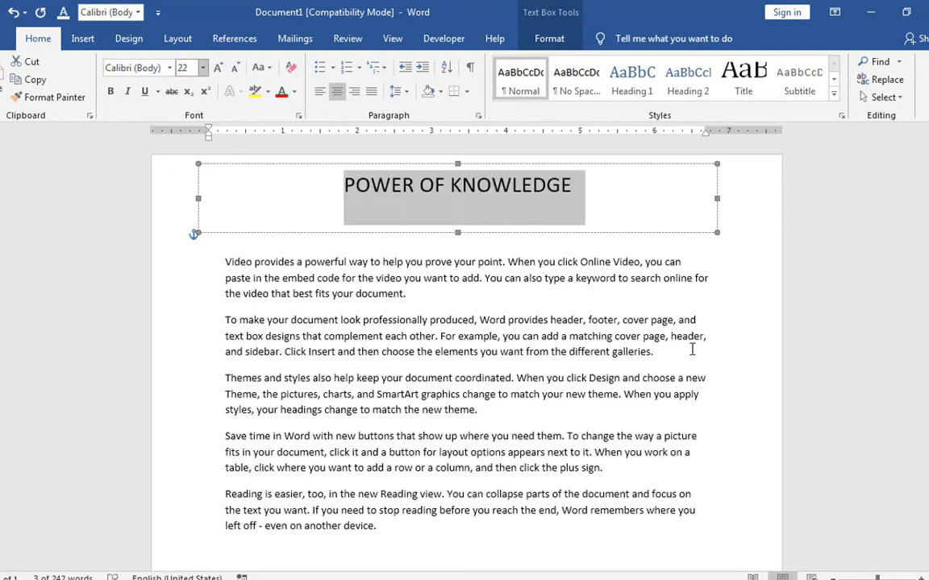
click(694, 224)
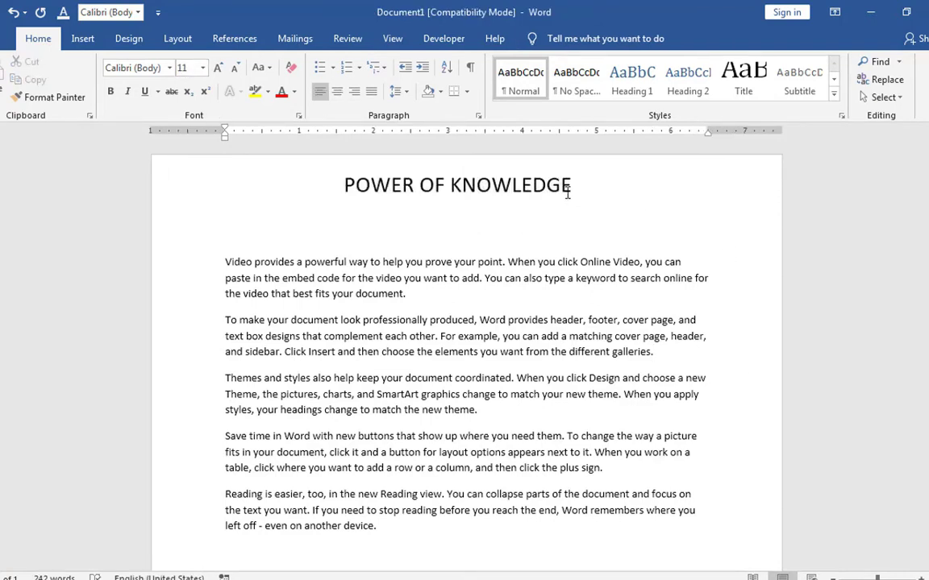
Step: Move the tightly wrapped title text box down over the end of the second paragraph and the start of the third
click(552, 40)
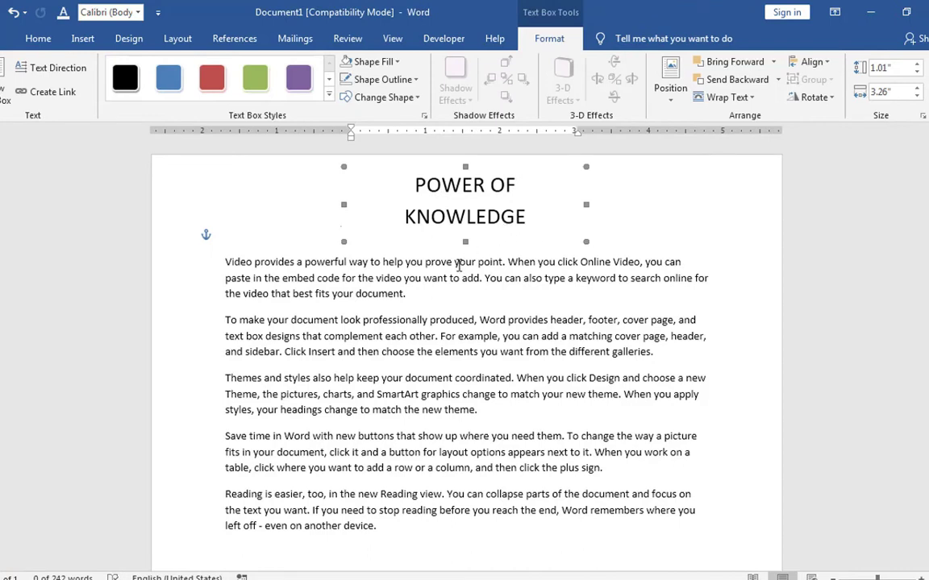
click(751, 97)
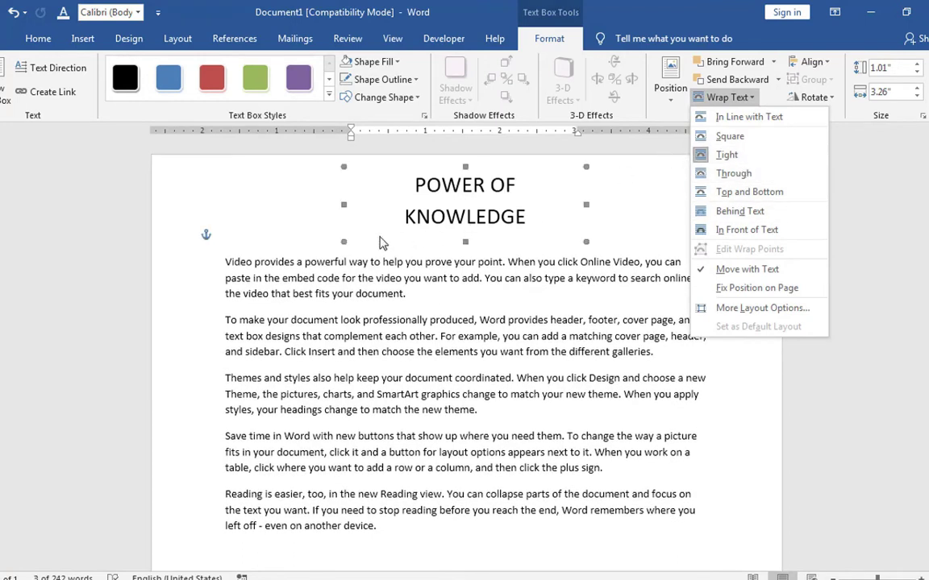
click(455, 174)
drag(452, 174, 460, 348)
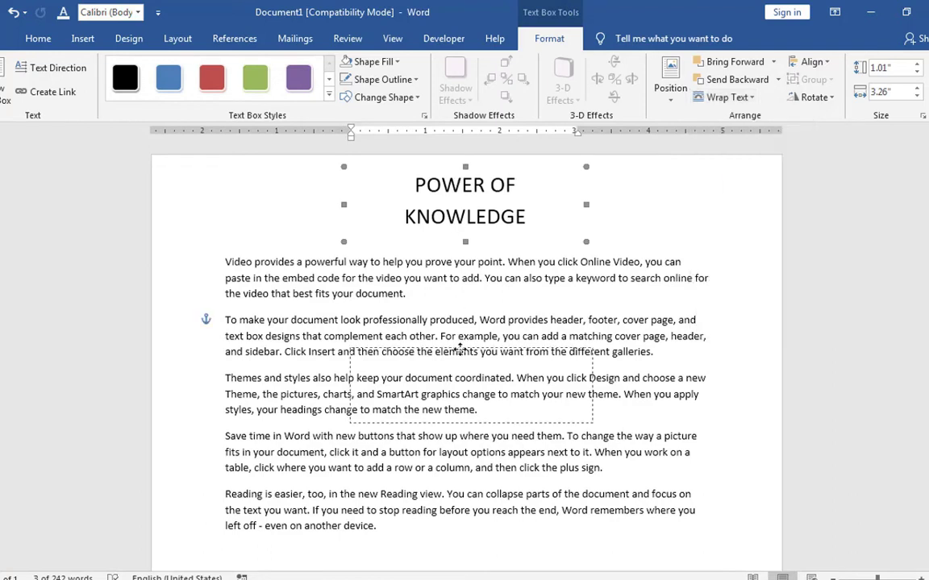
key(Escape)
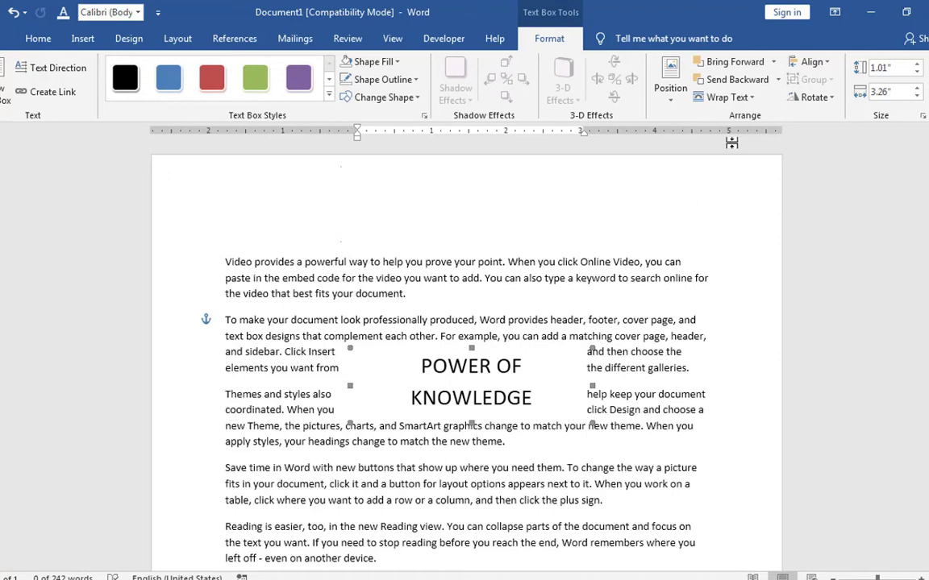
Step: Try In Line with Text wrapping with No Fill on the title text box, and return the box to floating wrapping
click(753, 98)
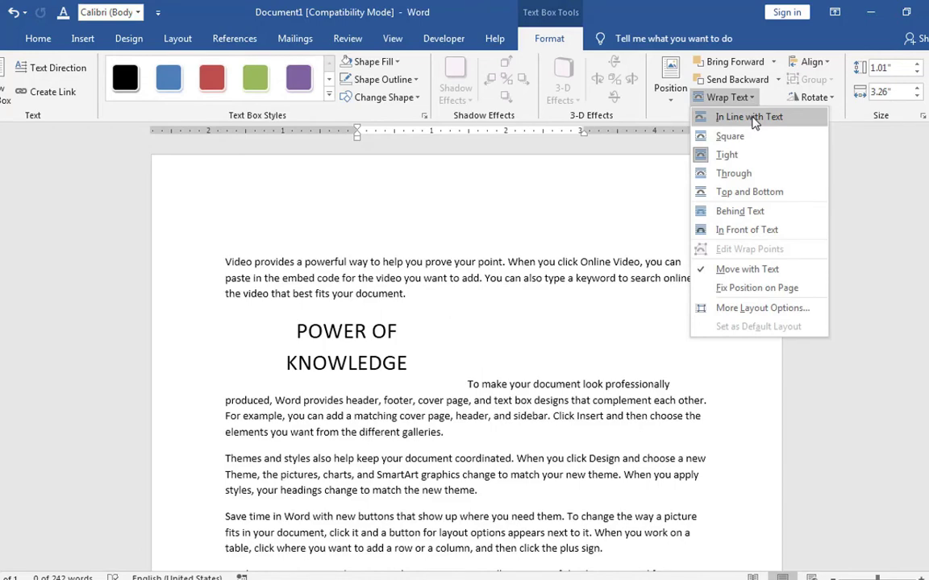
click(753, 117)
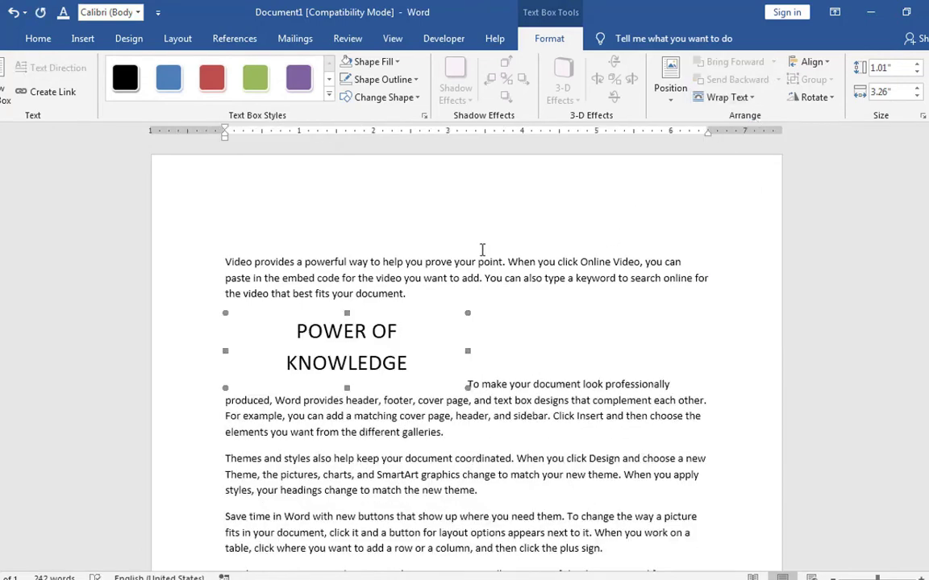
click(396, 62)
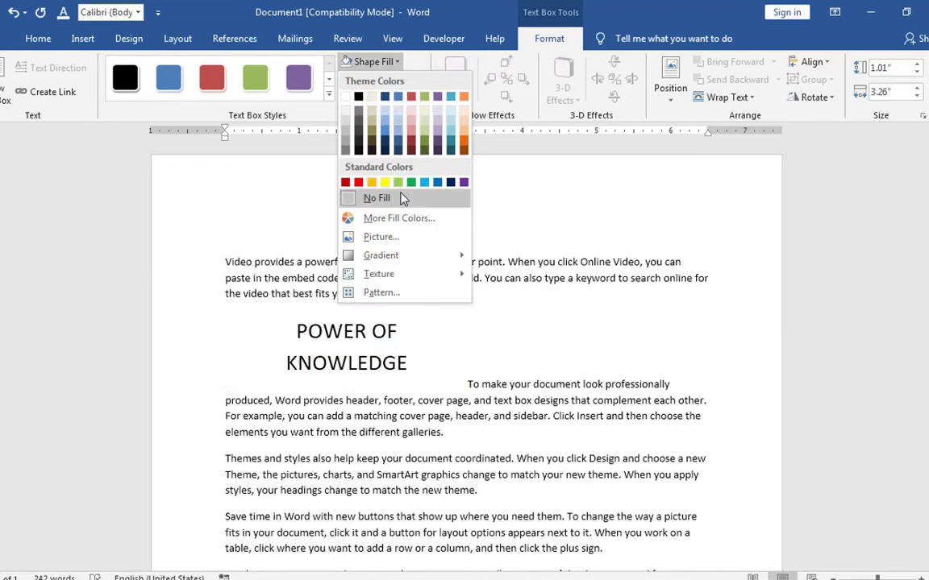
click(404, 199)
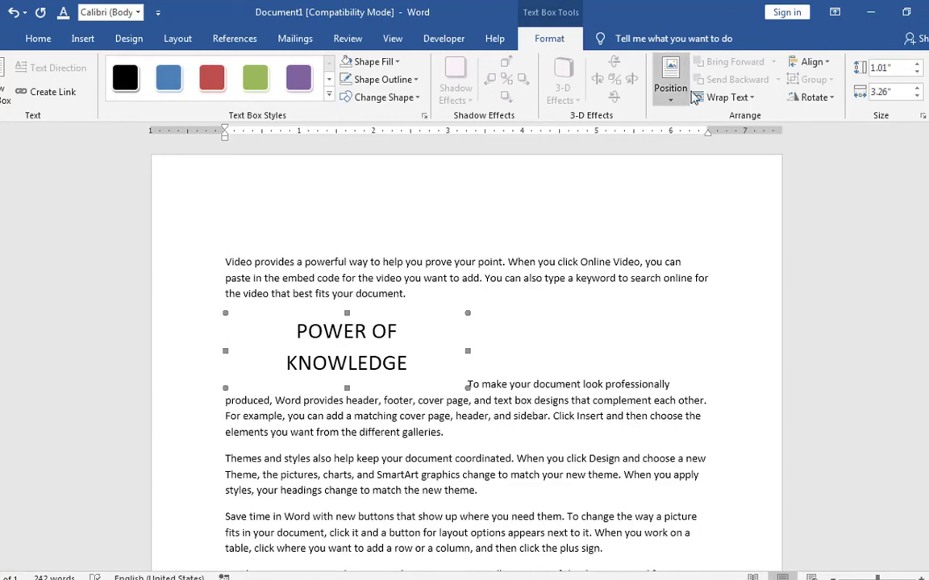
click(744, 101)
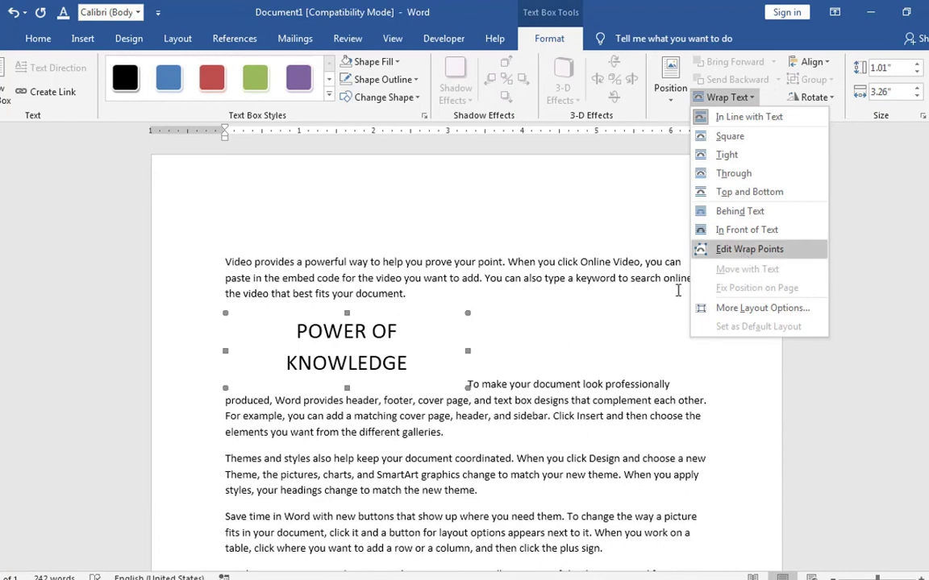
click(646, 305)
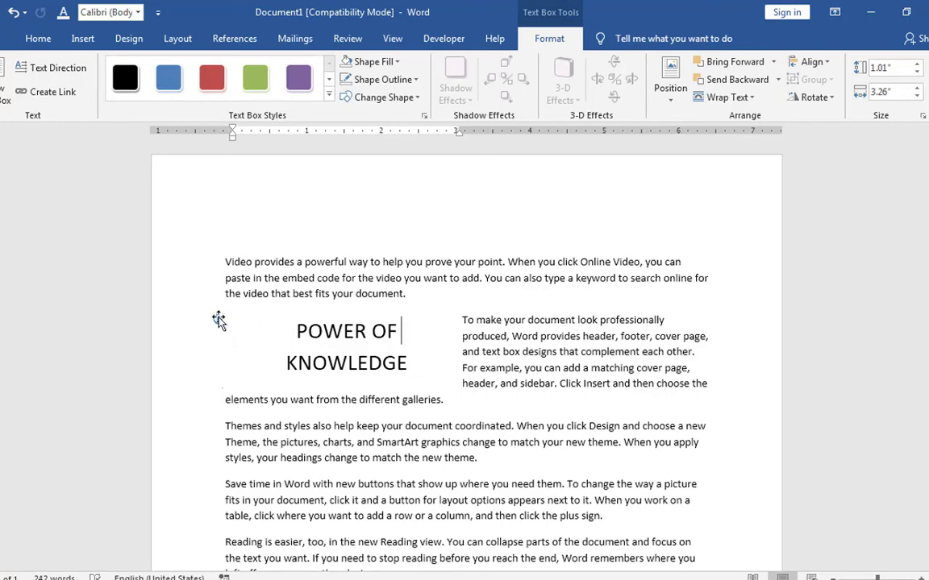
Step: Delete the whole title text from inside the text box, keeping the empty box in place
click(219, 319)
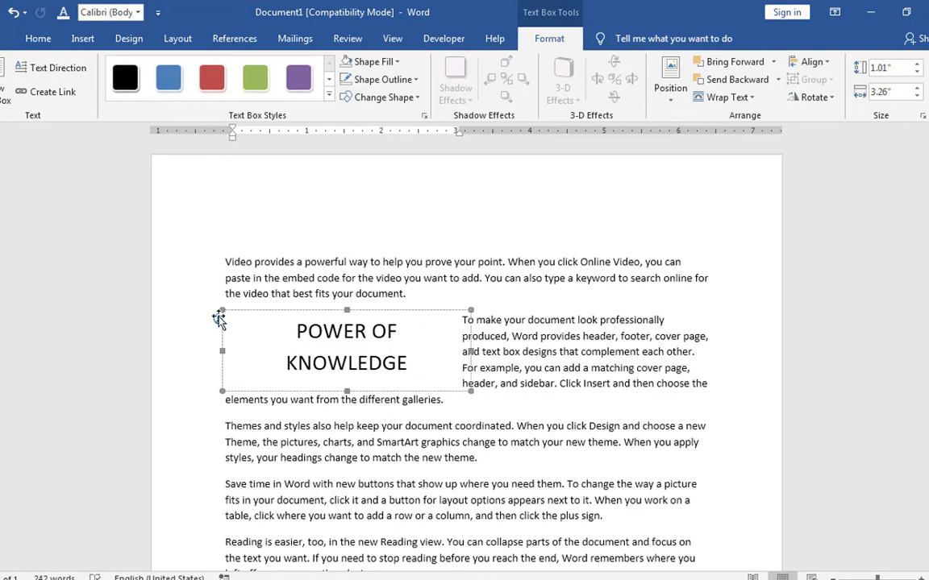
key(Delete)
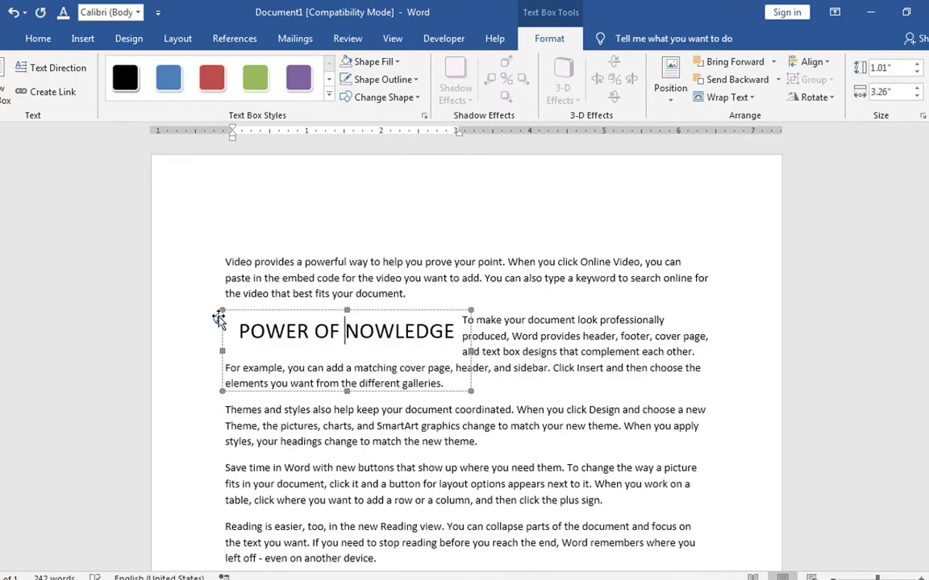
key(ctrl+a)
key(Delete)
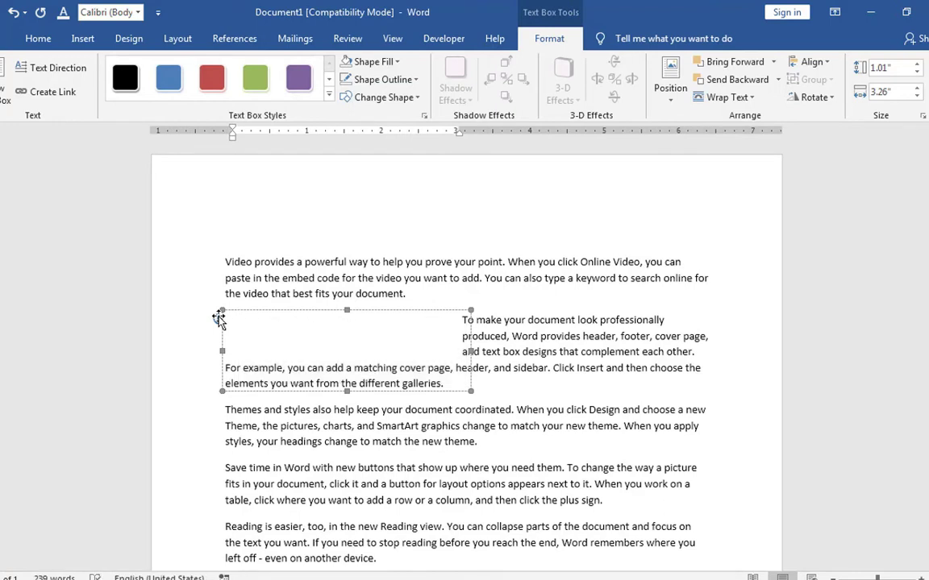
Step: Insert the Jellyfish picture from Sample Pictures into the empty text box and widen it to about 2.82"
click(84, 41)
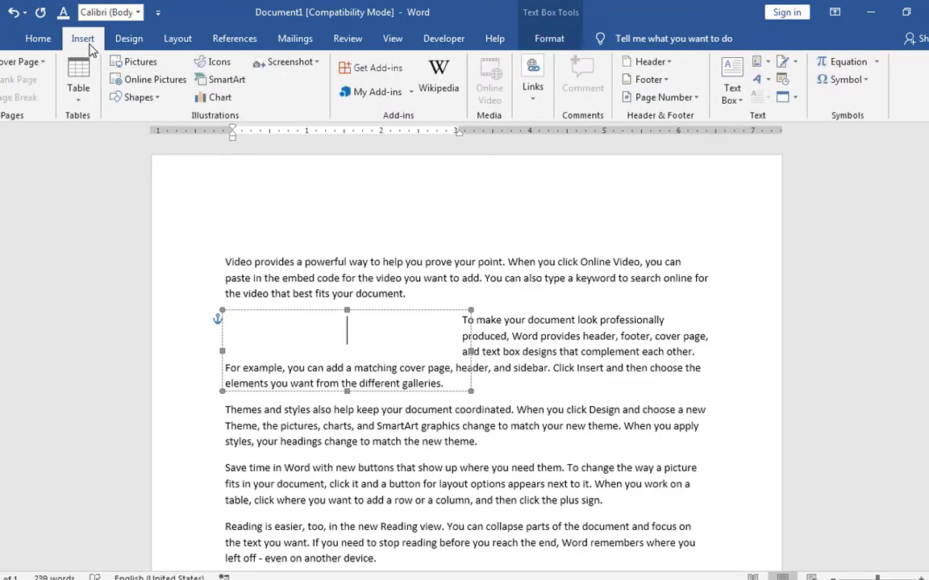
click(152, 64)
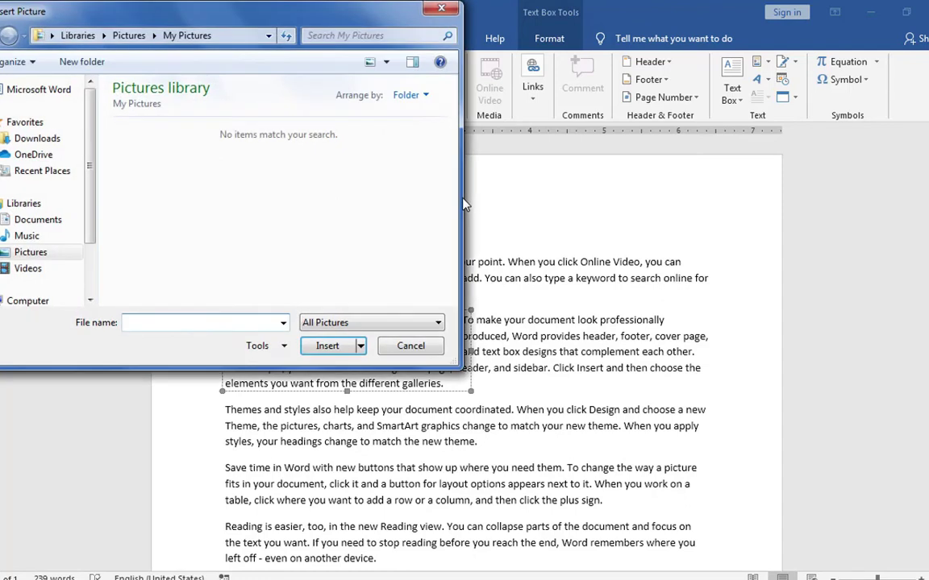
click(41, 256)
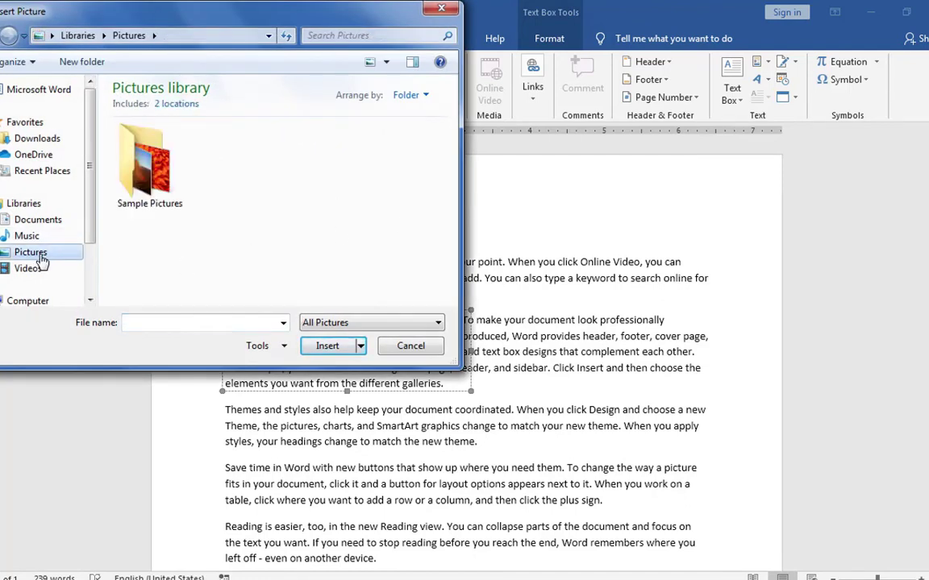
double_click(136, 200)
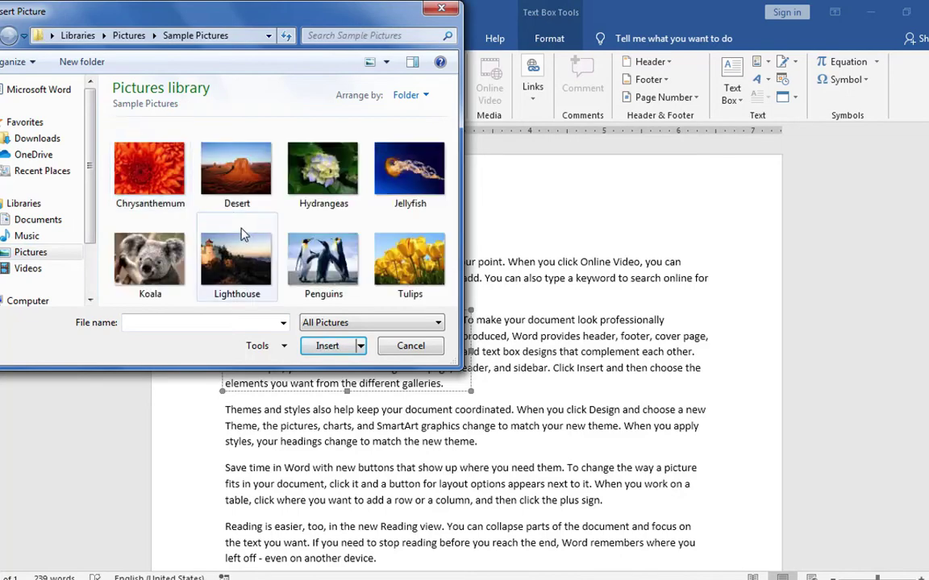
click(408, 171)
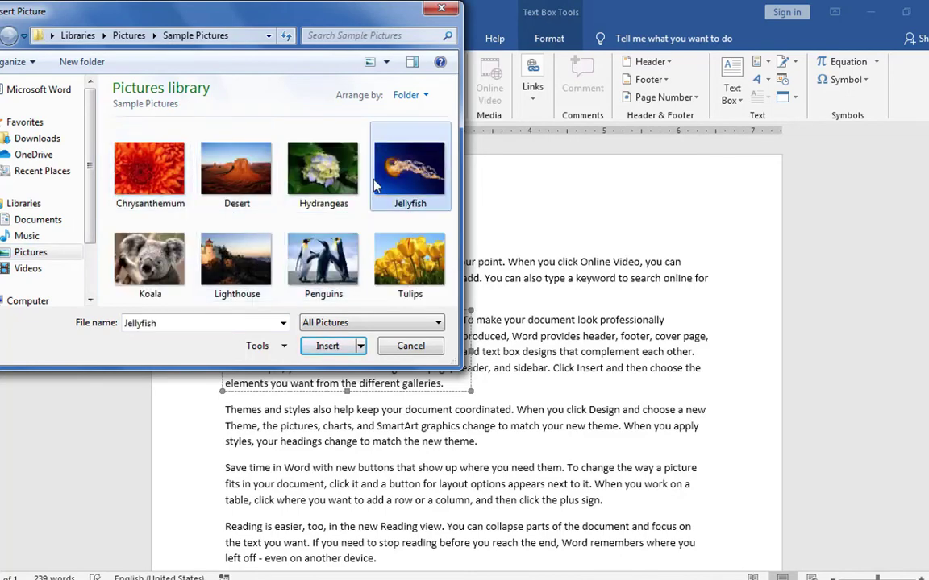
click(339, 346)
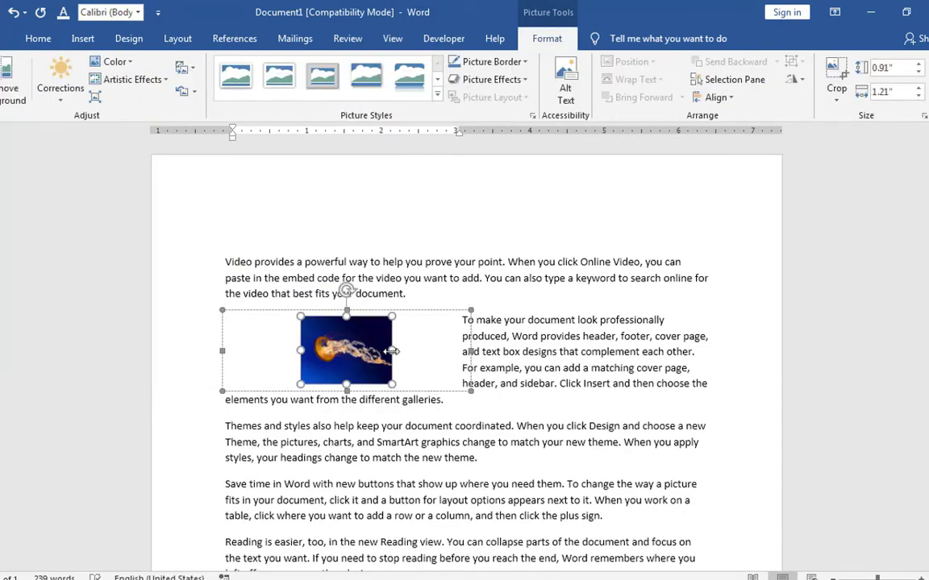
drag(393, 351, 452, 354)
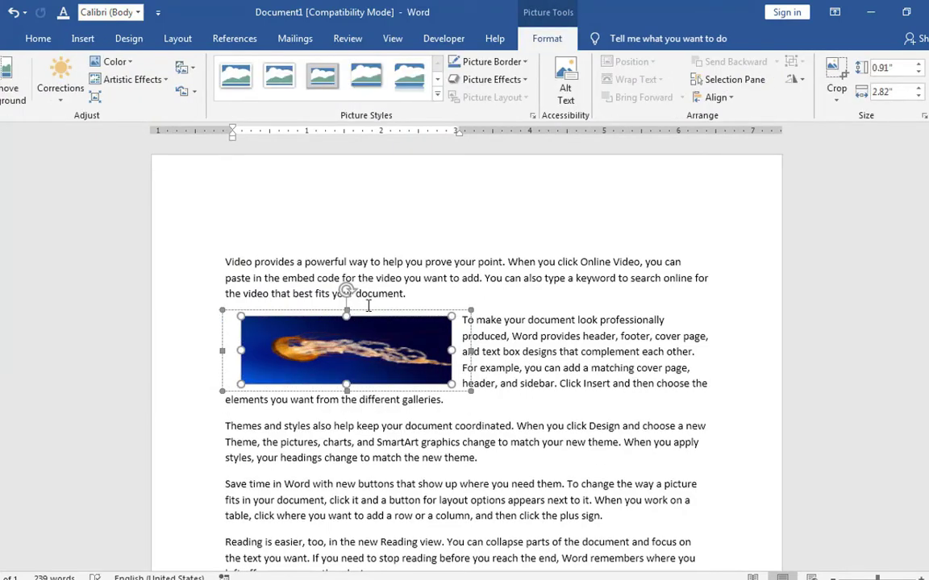
click(407, 294)
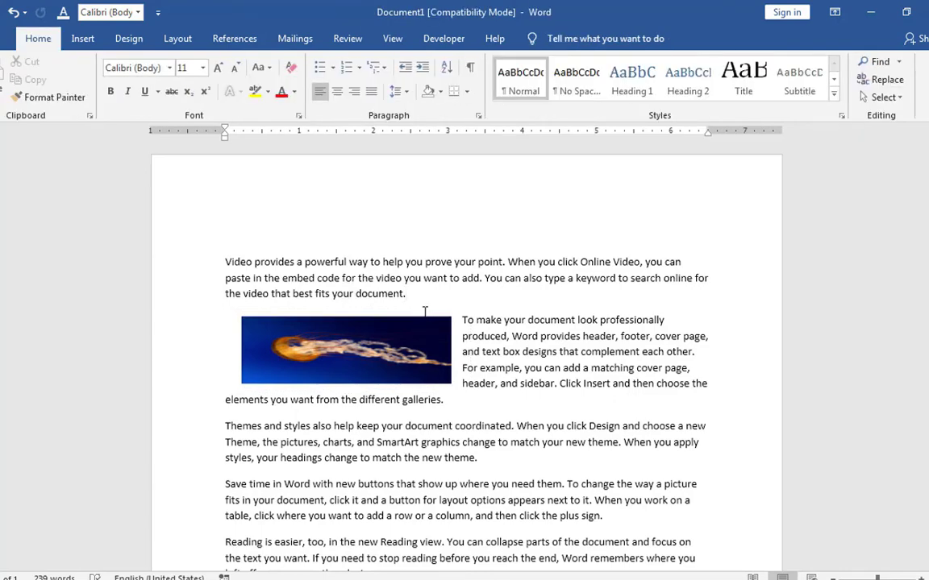
Step: Try to move the jellyfish picture above the first paragraph, and undo the move
click(424, 327)
drag(424, 327, 477, 235)
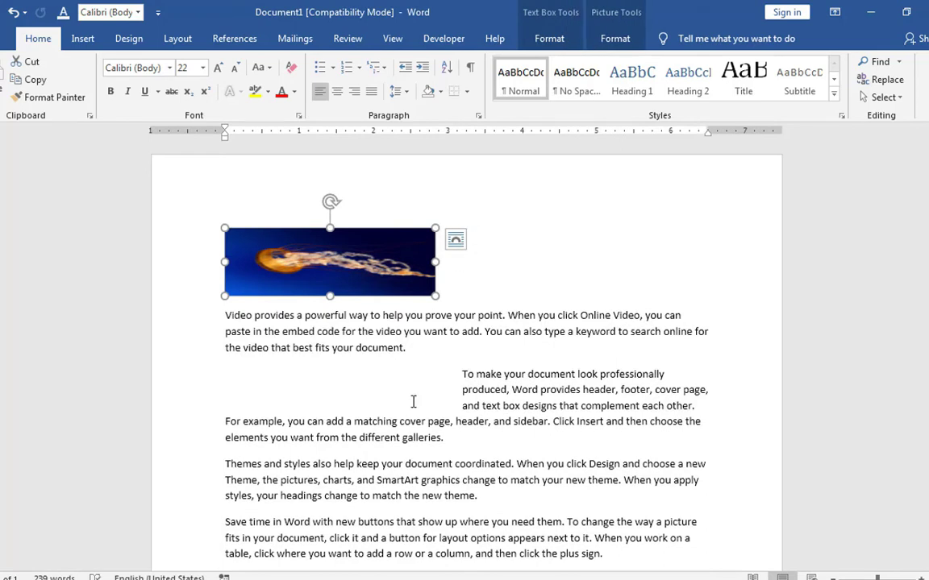
key(ctrl+z)
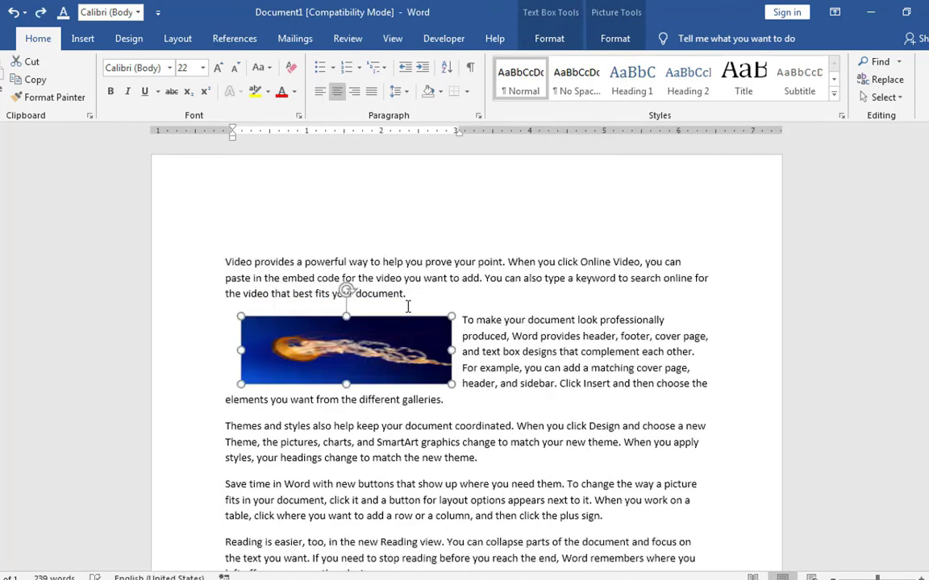
Step: Move the text box containing the jellyfish picture above the first paragraph, at the page's upper right
click(408, 306)
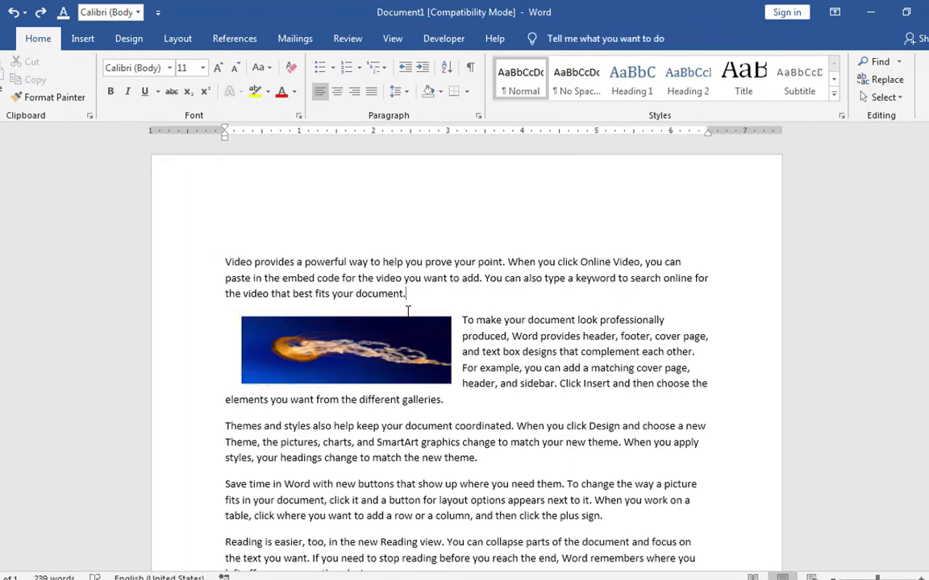
click(404, 311)
drag(401, 312, 664, 158)
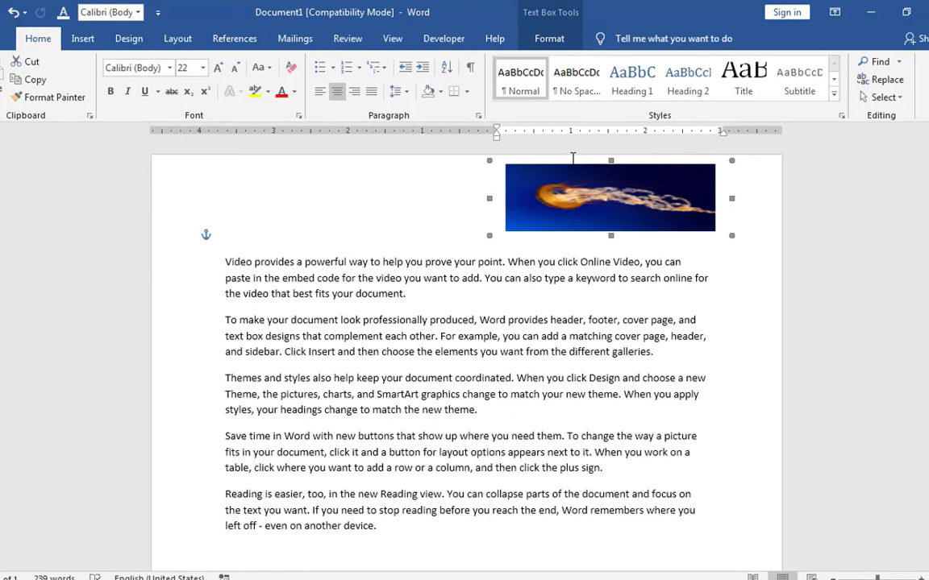
Step: Delete the jellyfish picture from the text box and enter the title text "POWER OF" in its place
click(521, 191)
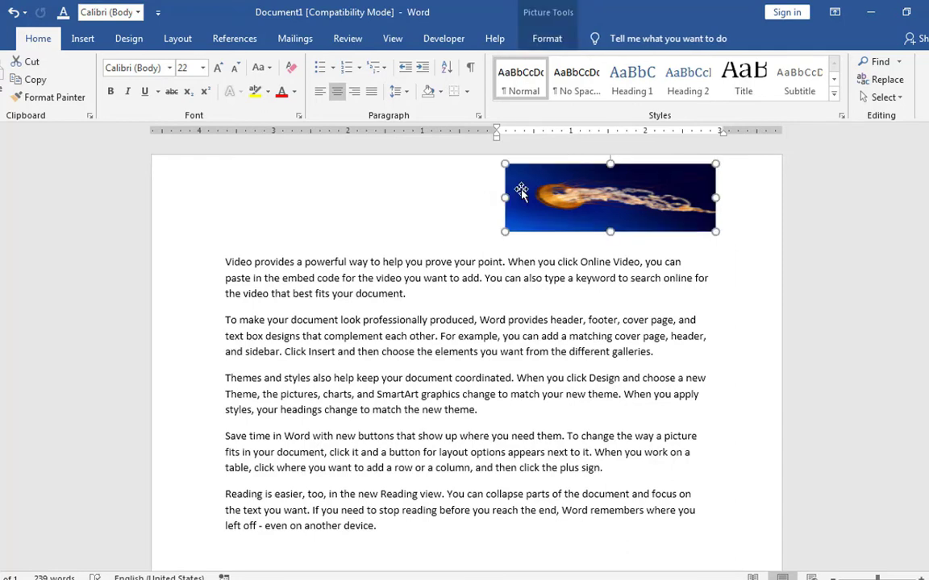
text(=)
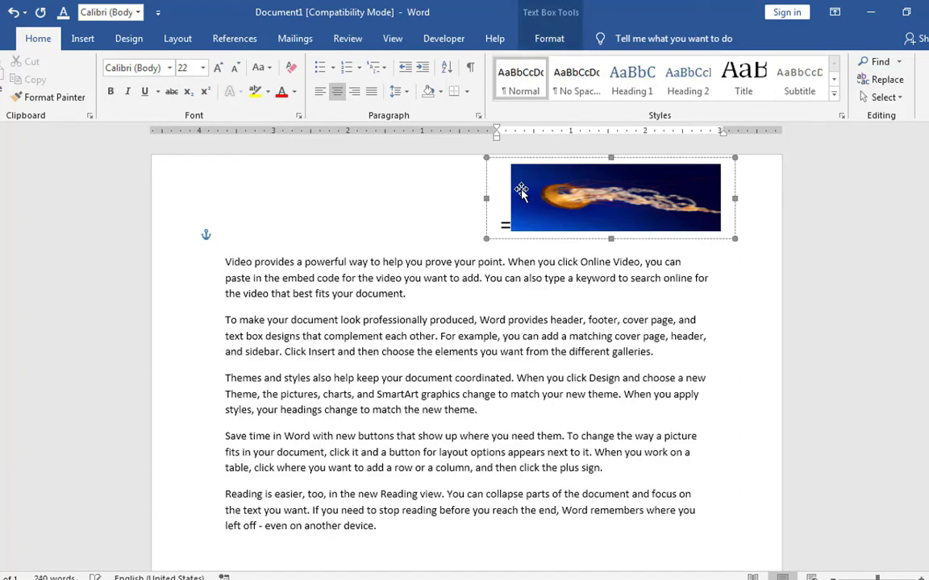
click(521, 191)
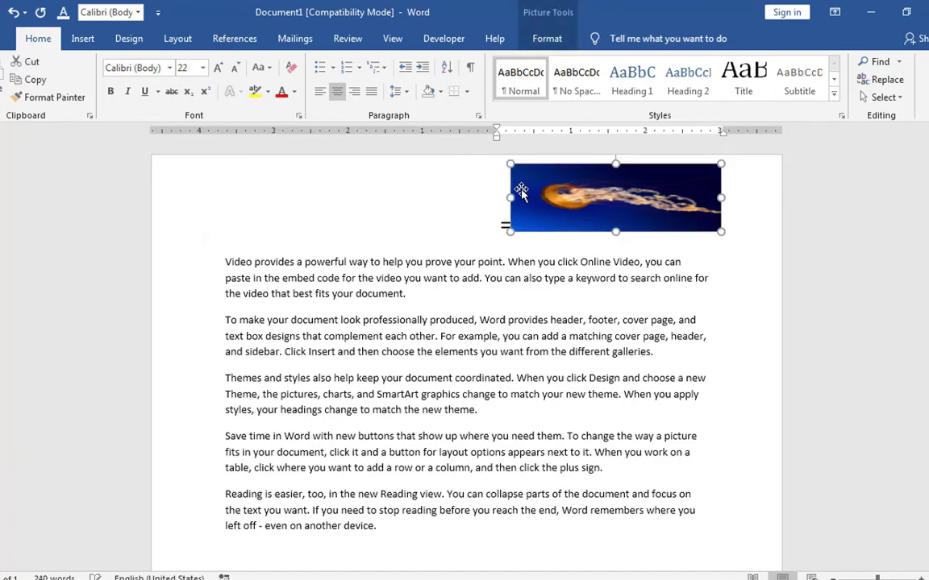
key(Delete)
key(BackSpace)
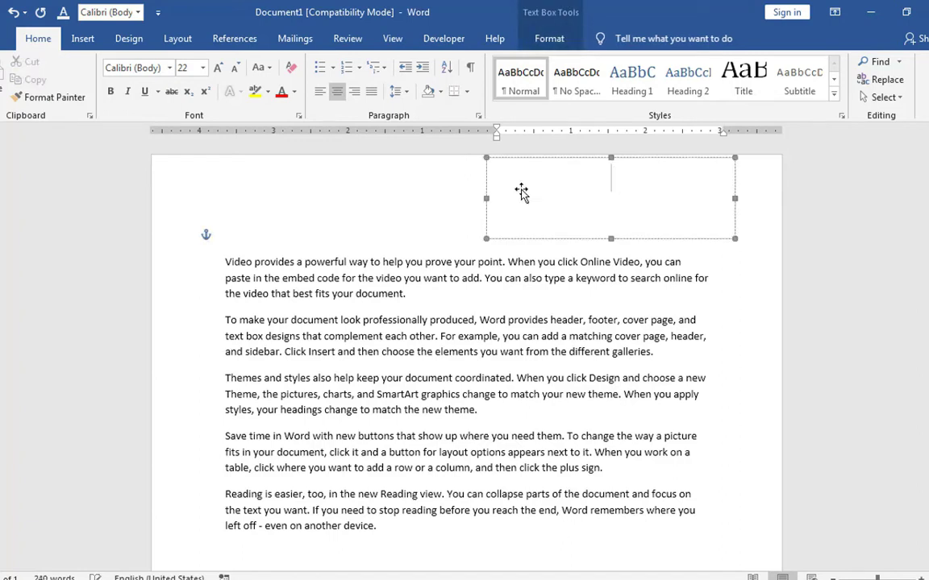
text(POWER )
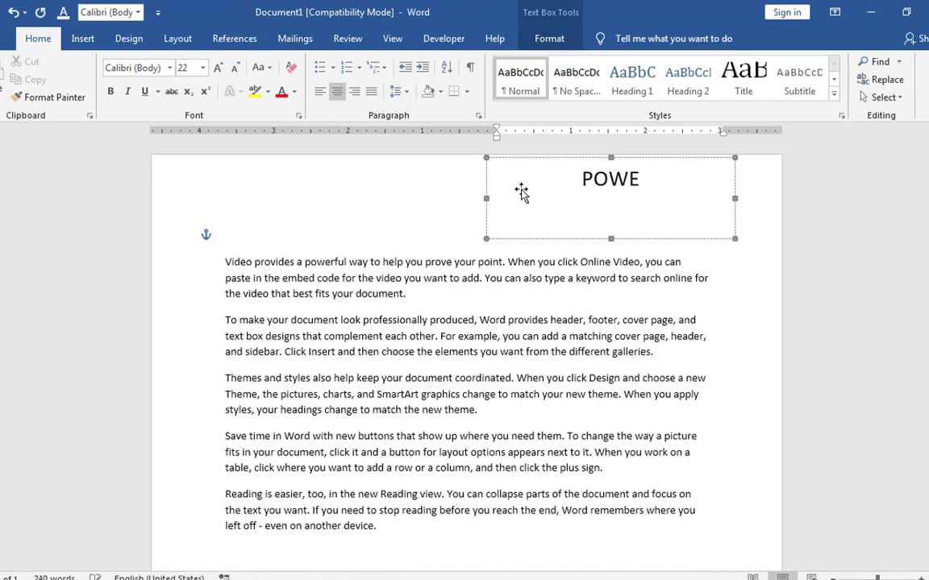
text(OF)
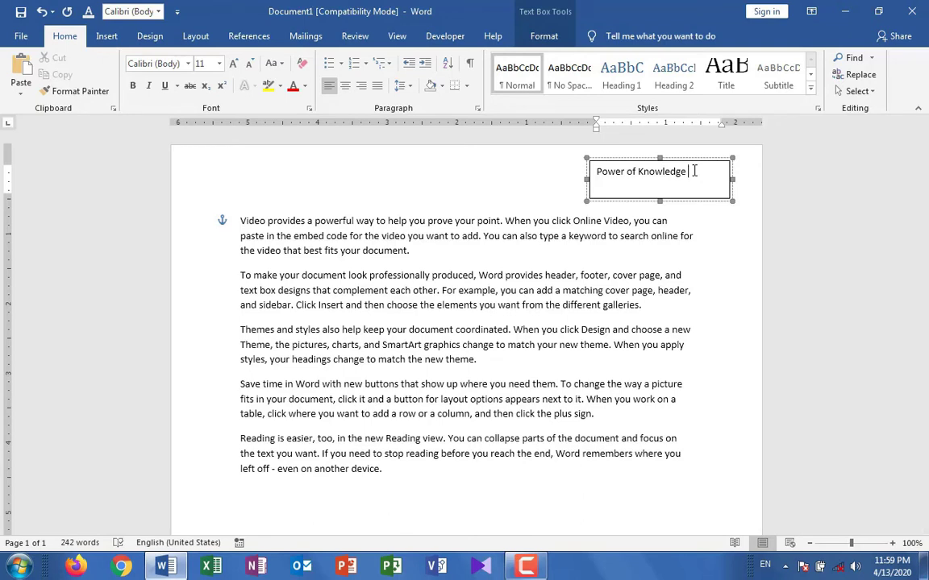
Step: Fill the "Power of Knowledge" text box with the Jellyfish picture from the local Sample Pictures folder
click(698, 162)
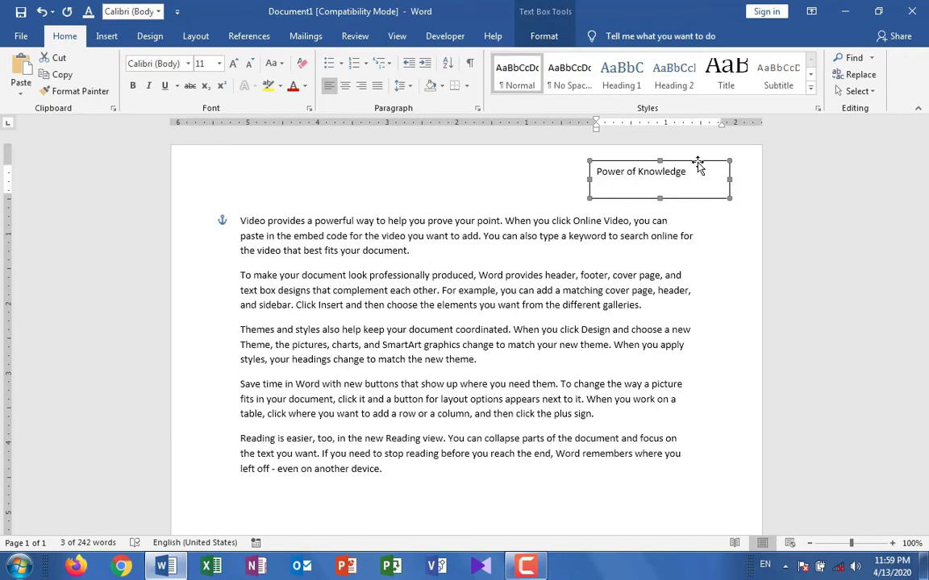
click(545, 36)
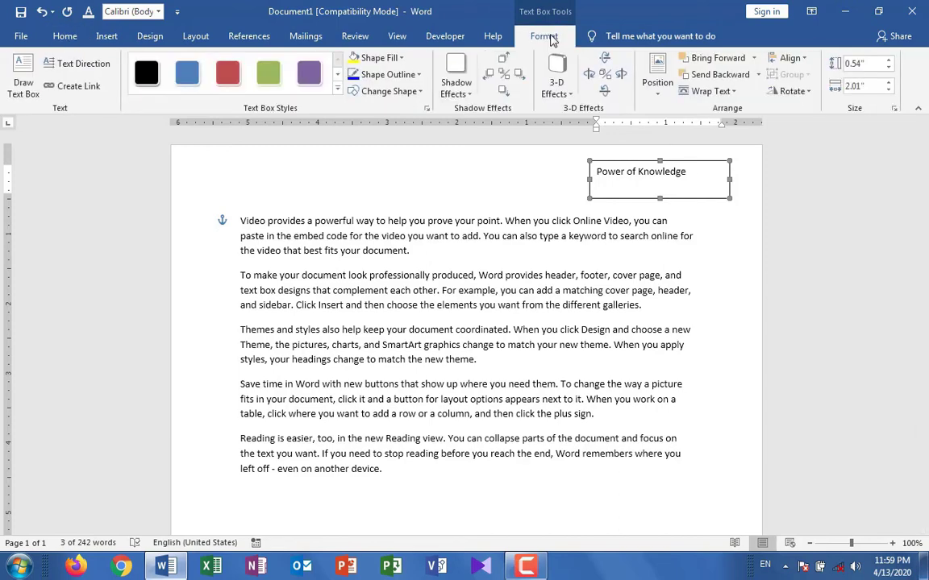
click(402, 58)
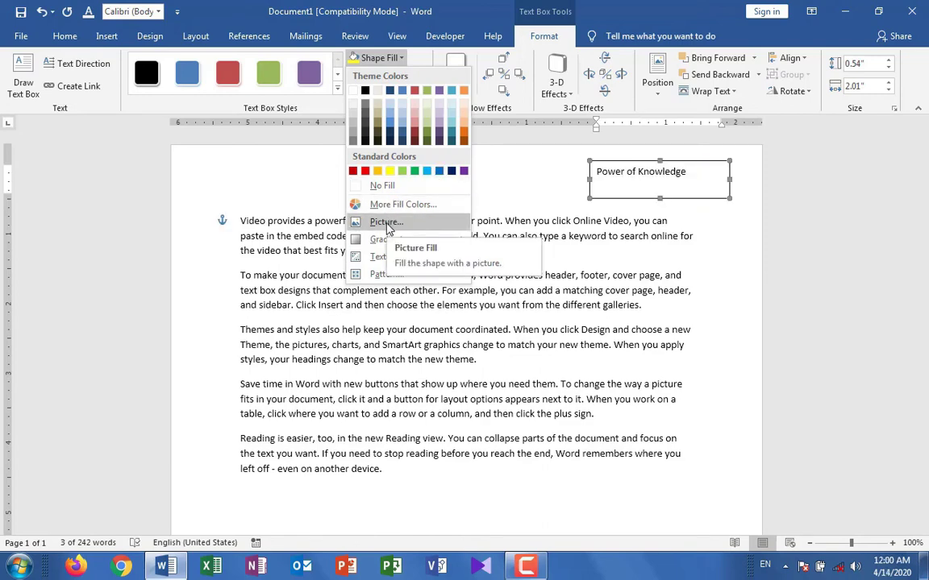
click(385, 222)
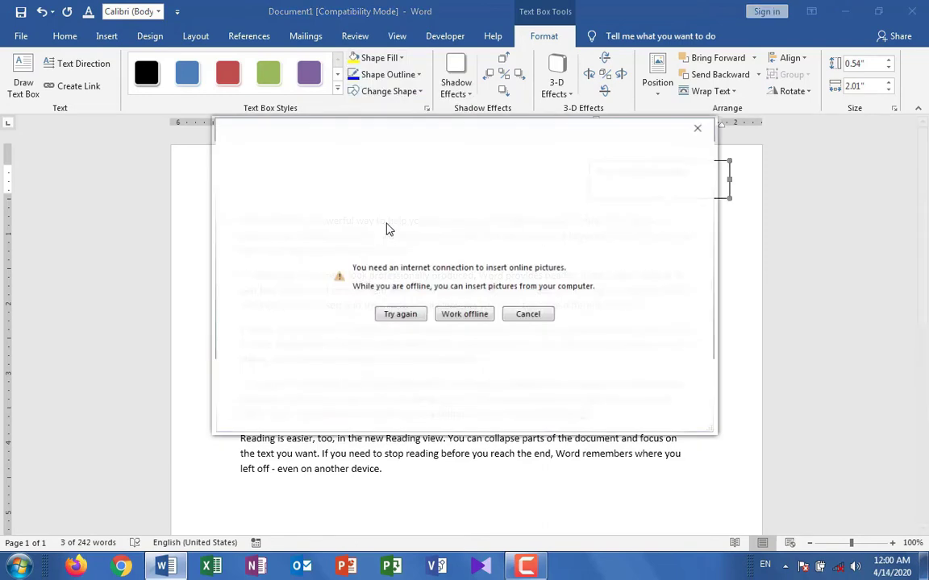
click(477, 316)
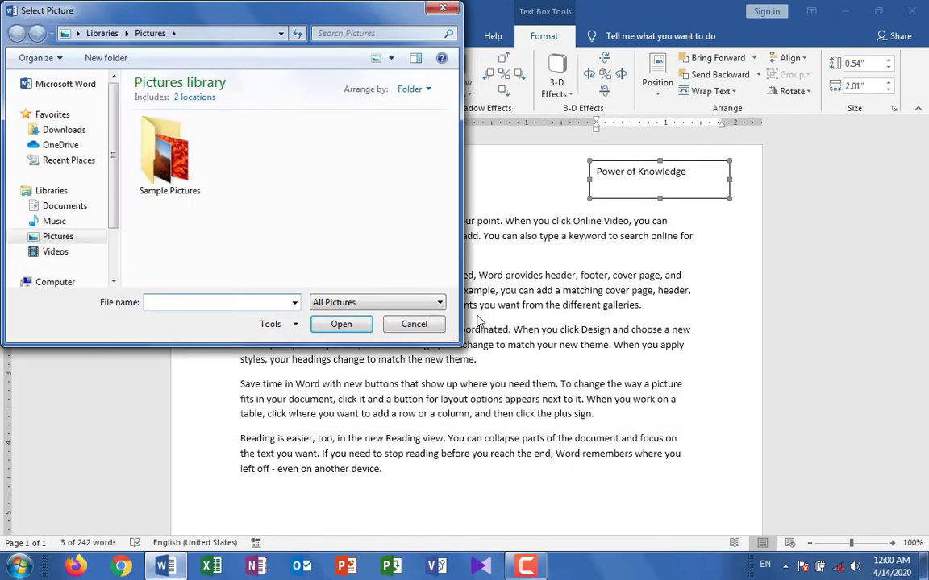
double_click(200, 182)
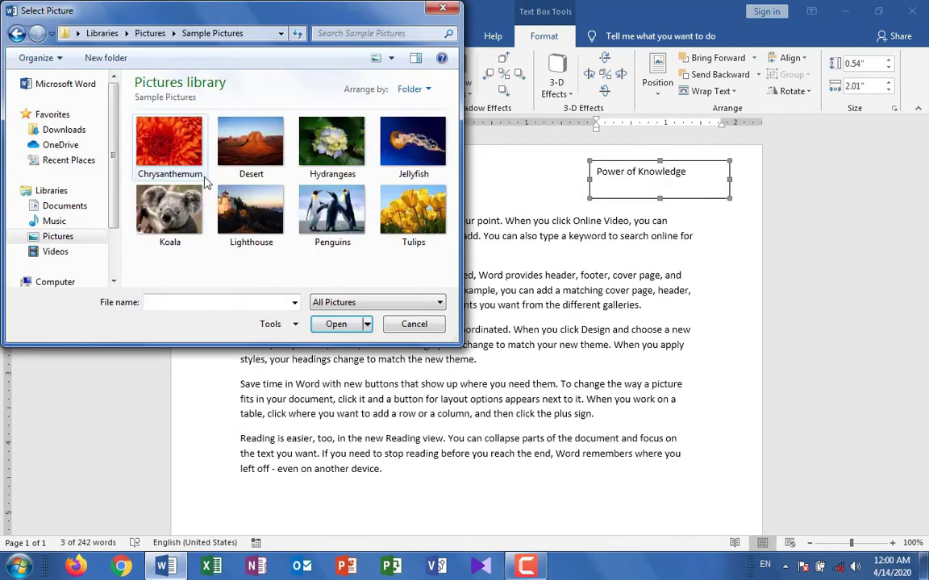
click(395, 149)
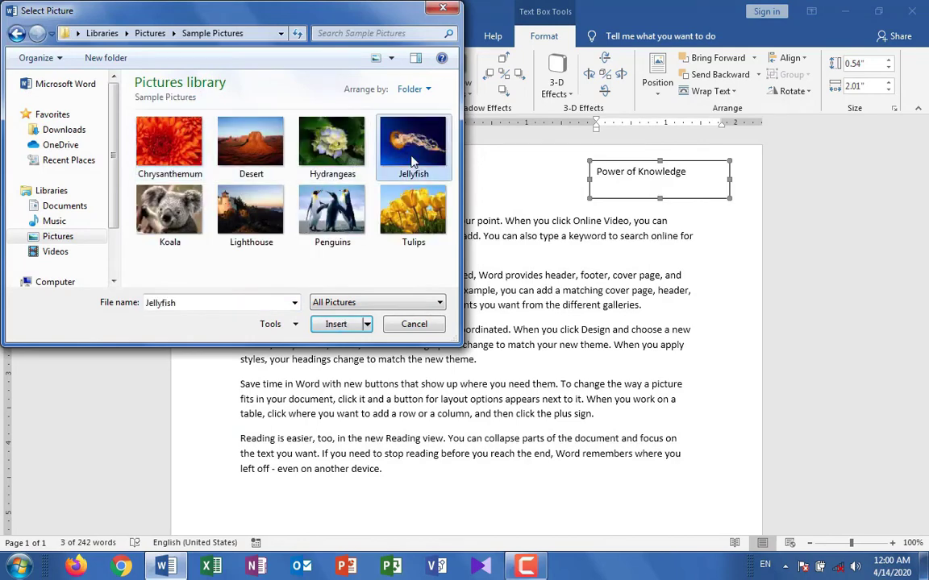
click(336, 325)
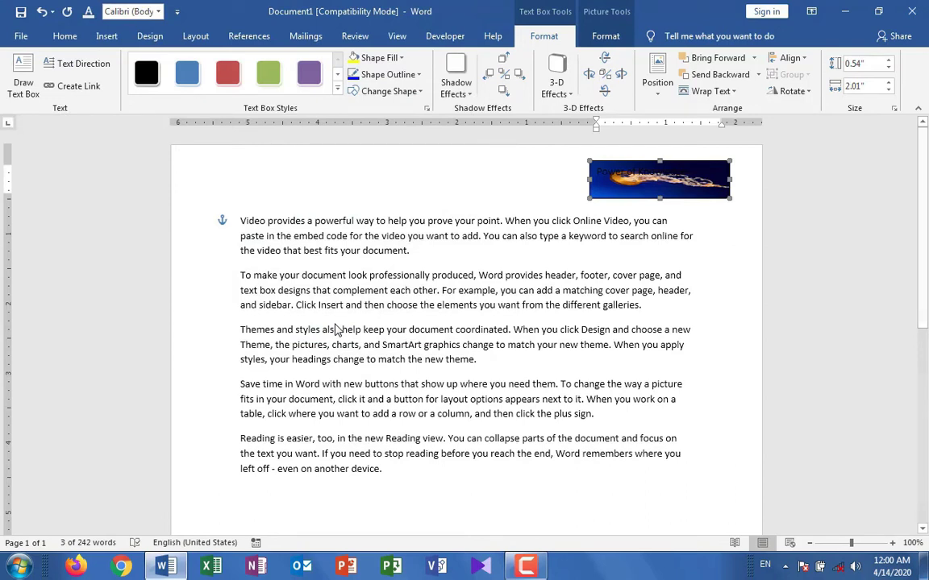
Step: Set up a two-color gradient fill for the text box, with light green as Color 1 and light red as Color 2
click(401, 58)
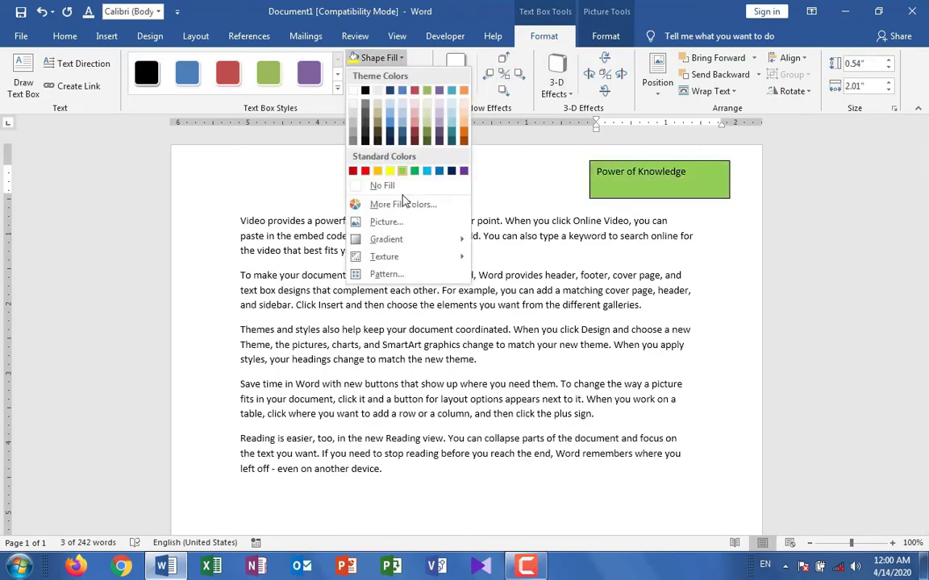
mouse_move(409, 257)
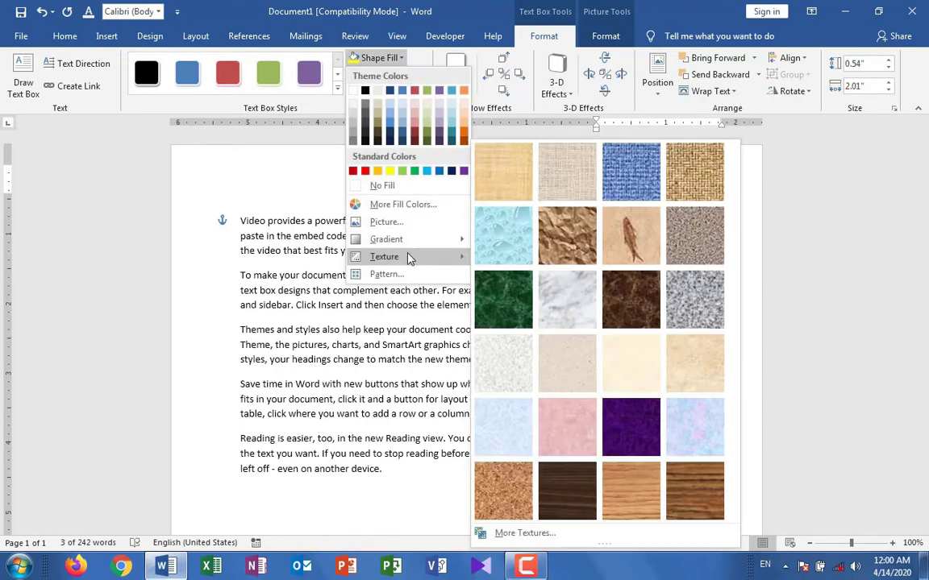
mouse_move(435, 240)
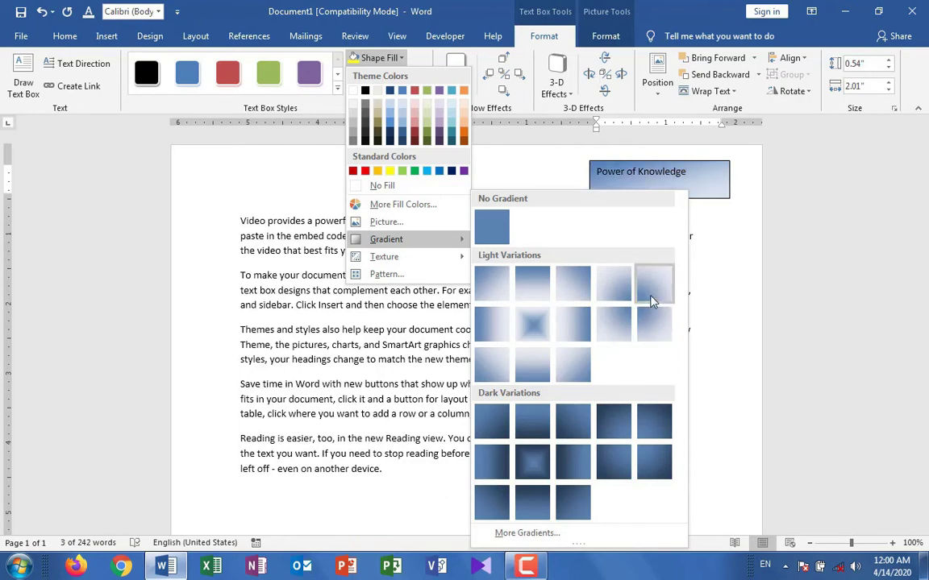
click(526, 534)
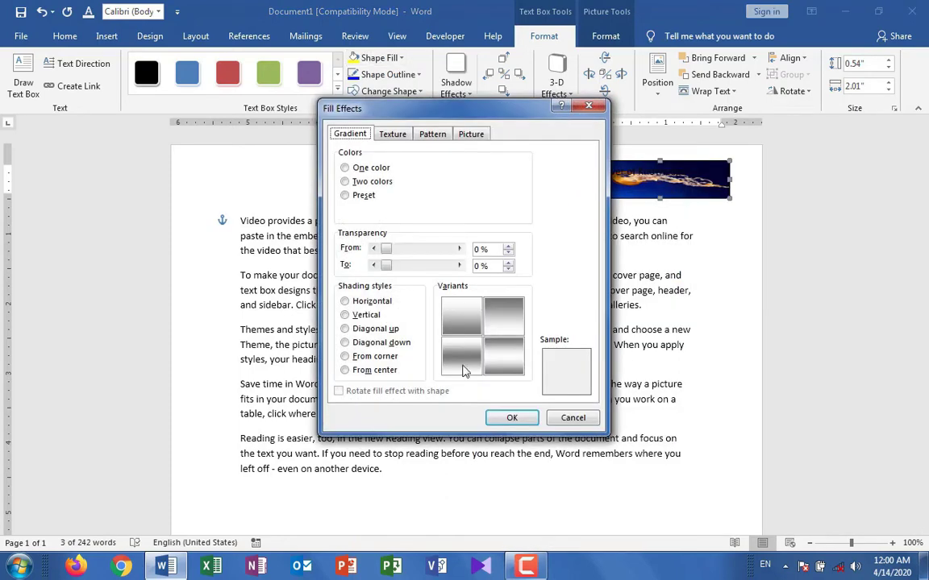
click(362, 182)
click(510, 182)
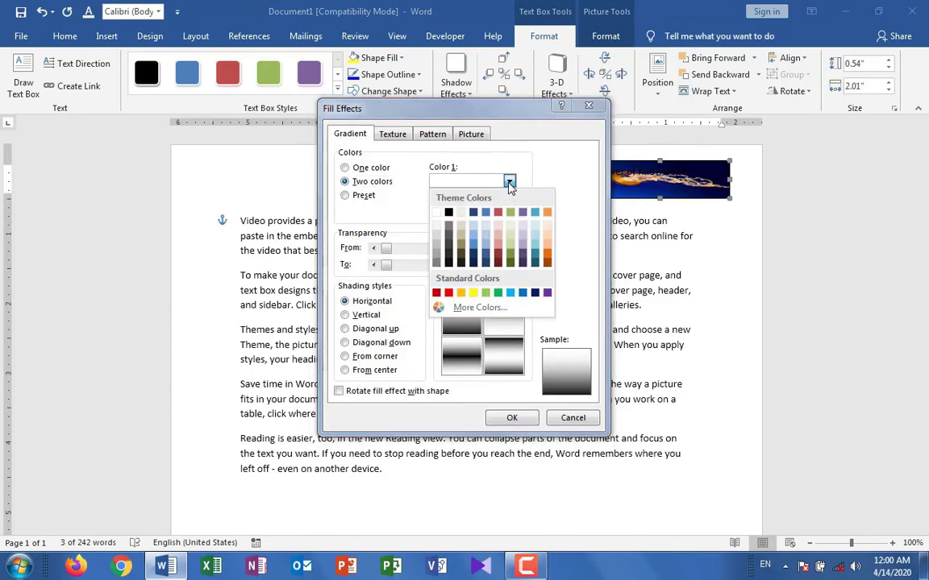
click(513, 249)
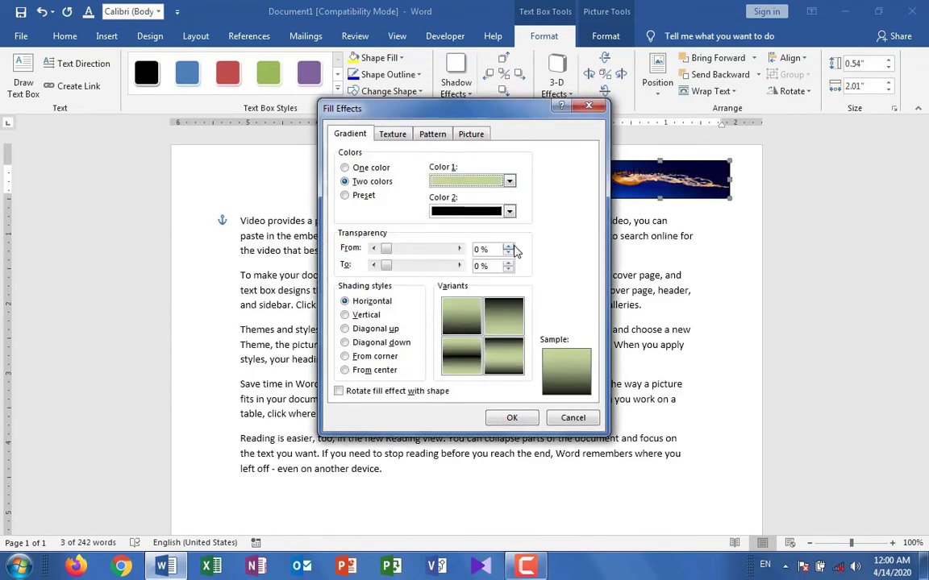
click(509, 212)
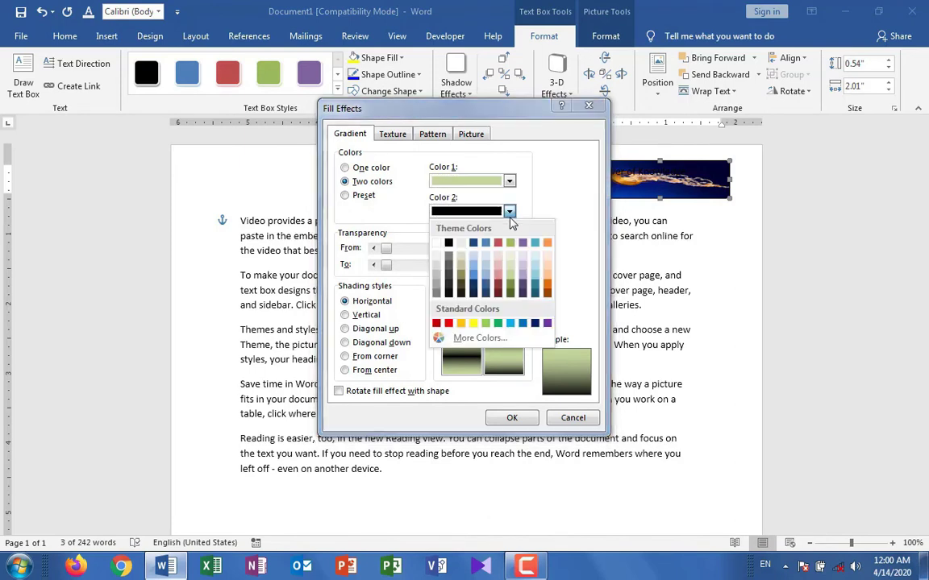
click(498, 279)
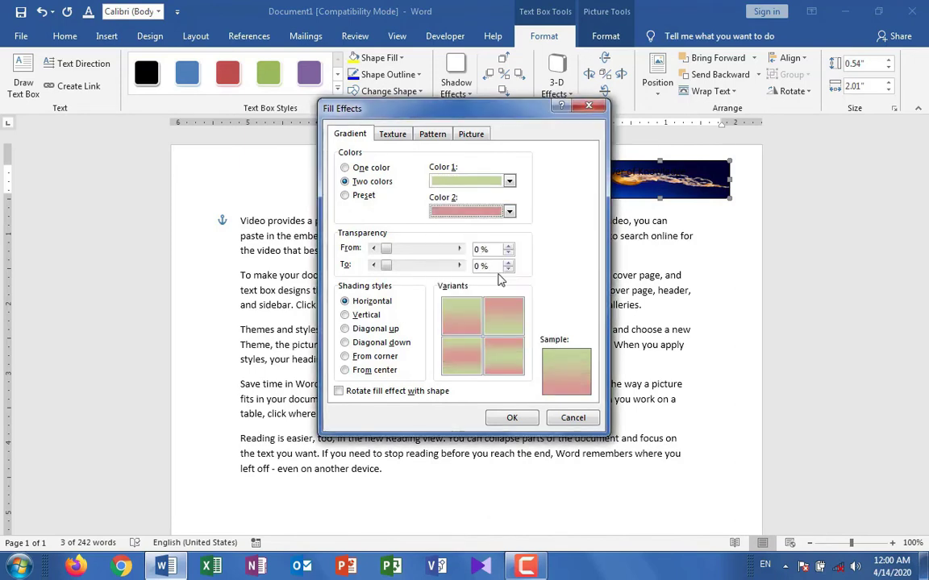
Step: Set the gradient's shading style to From corner, using the variant with green in its lower-left corner, and apply the fill
click(366, 315)
click(373, 343)
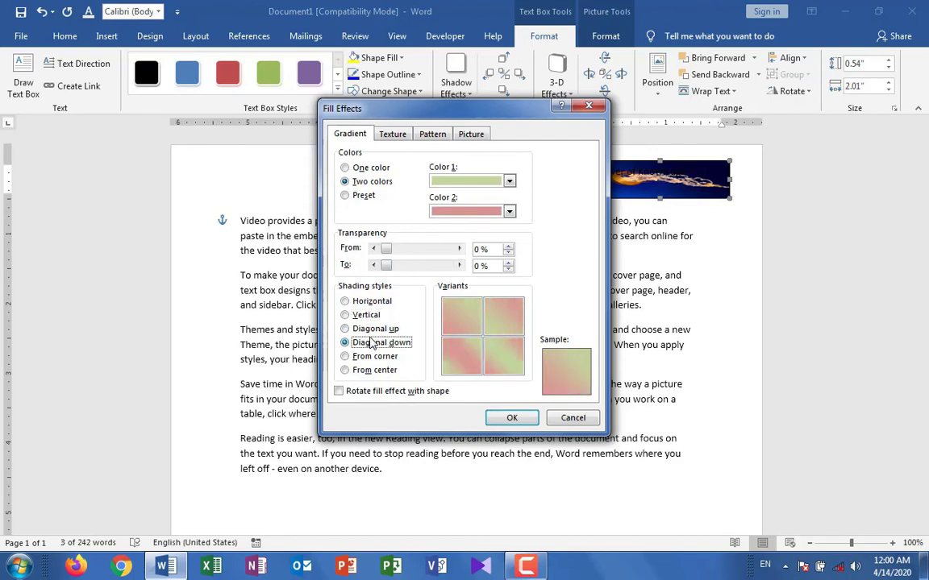
click(374, 356)
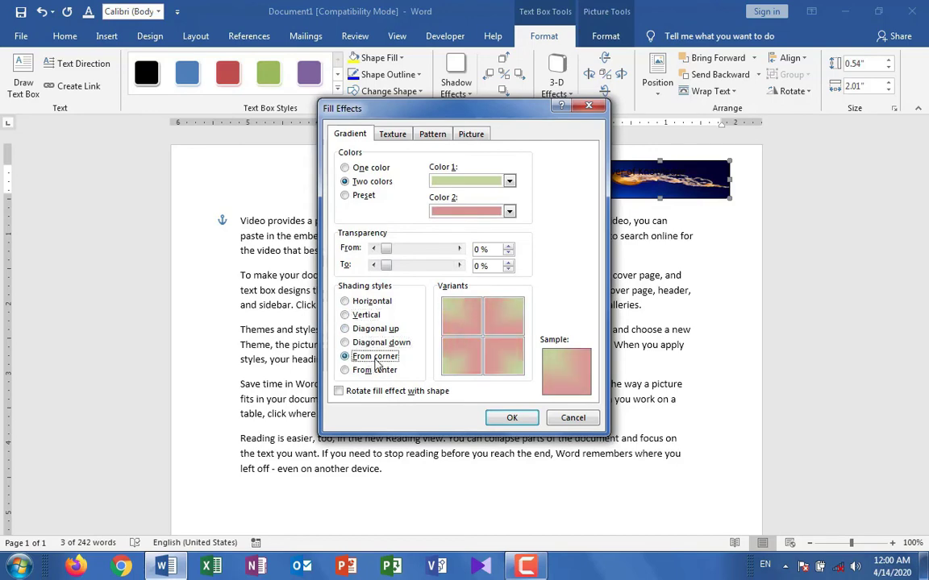
click(460, 364)
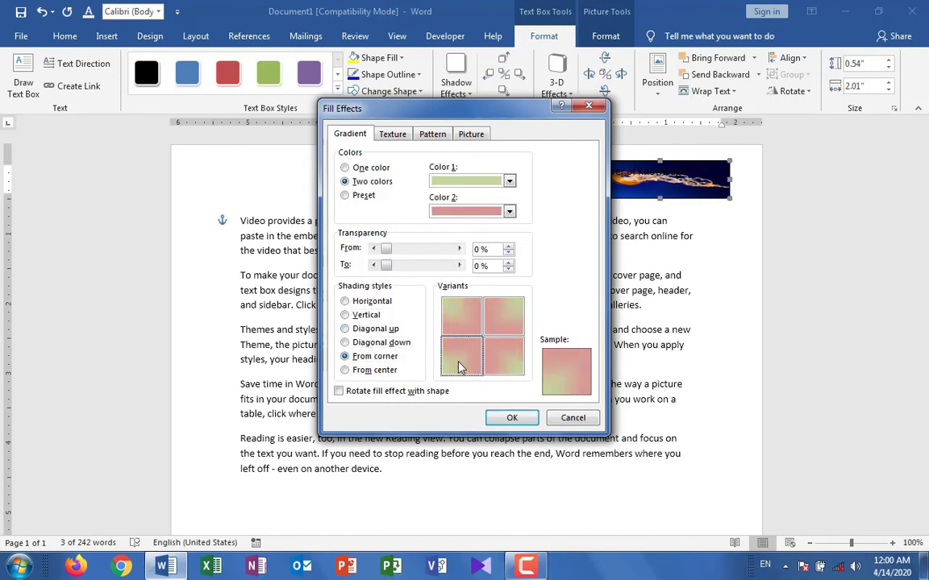
click(511, 416)
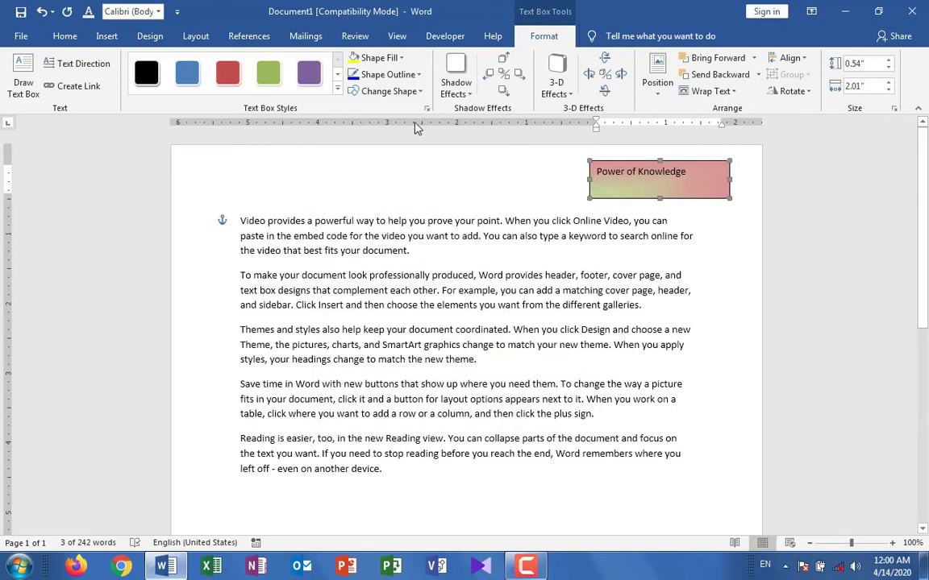
Step: Fill the text box with the light blue water droplets texture
click(379, 58)
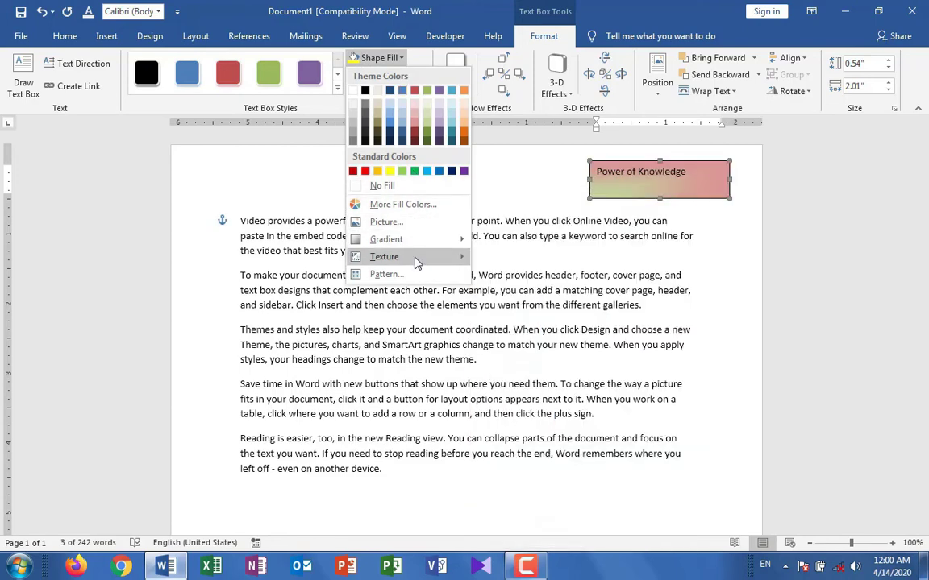
click(498, 256)
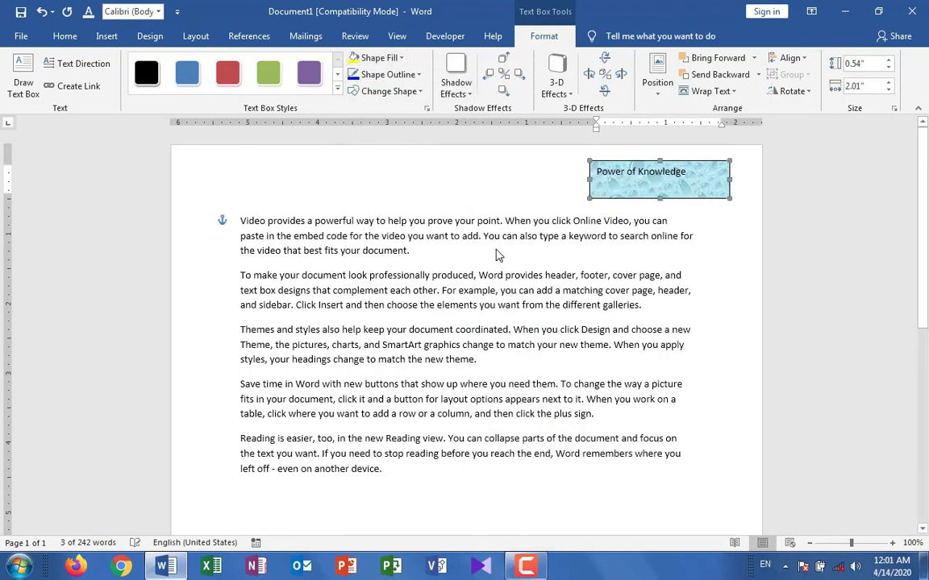
Step: Fill the text box with the Dotted: 80% pattern, using a light blue foreground
click(399, 58)
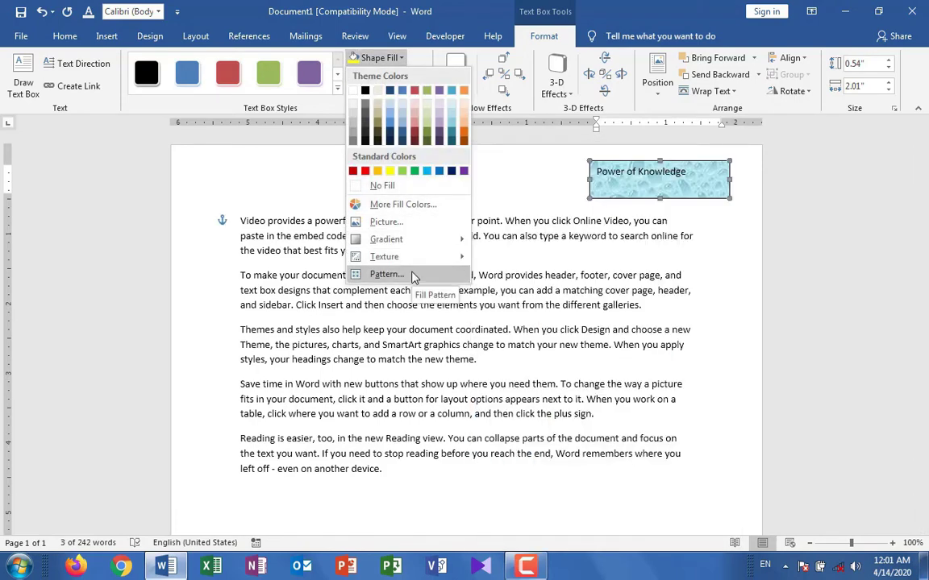
click(413, 276)
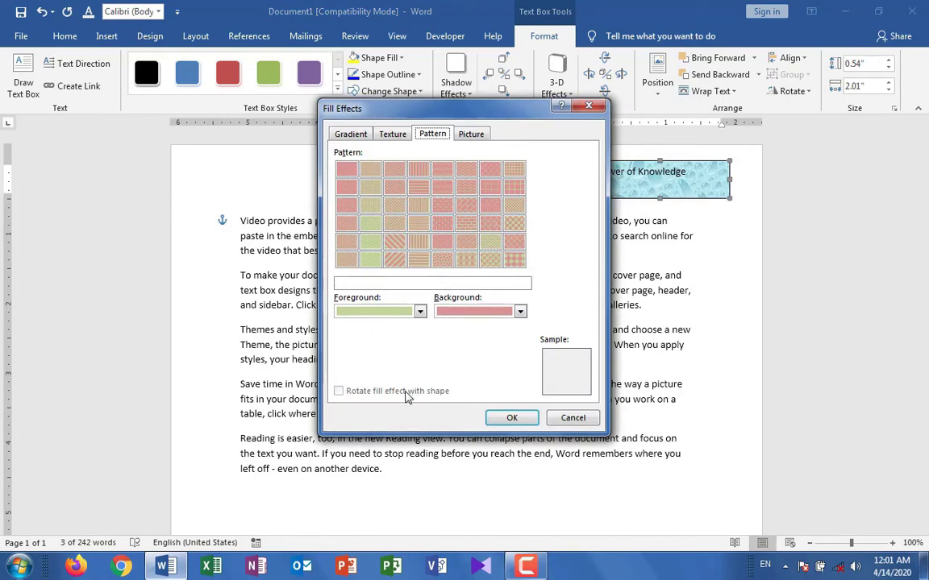
click(410, 244)
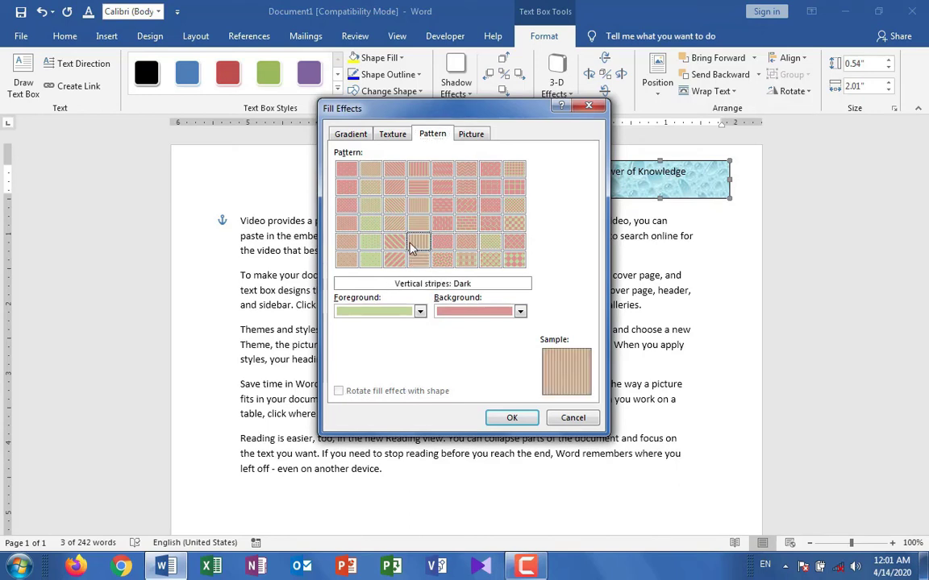
click(394, 223)
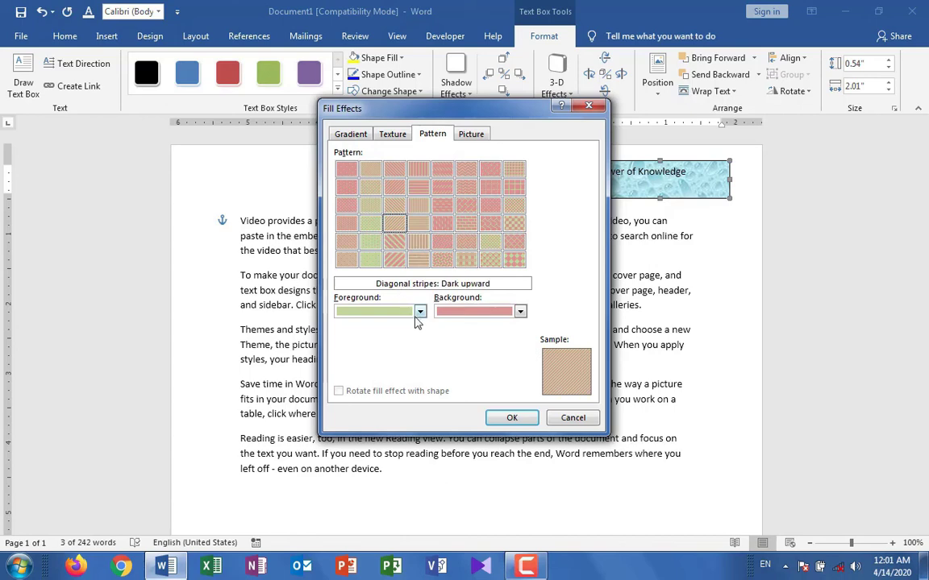
click(420, 312)
click(382, 363)
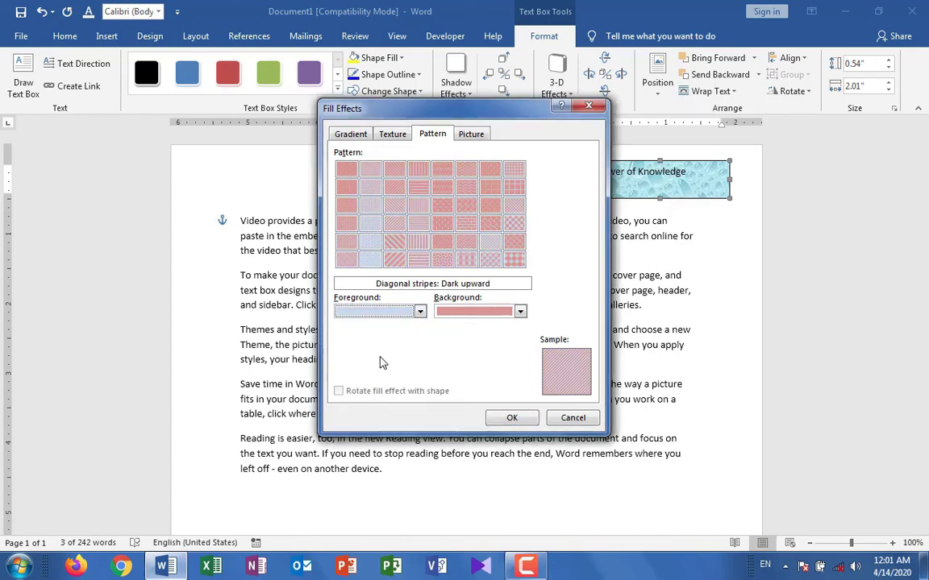
click(371, 245)
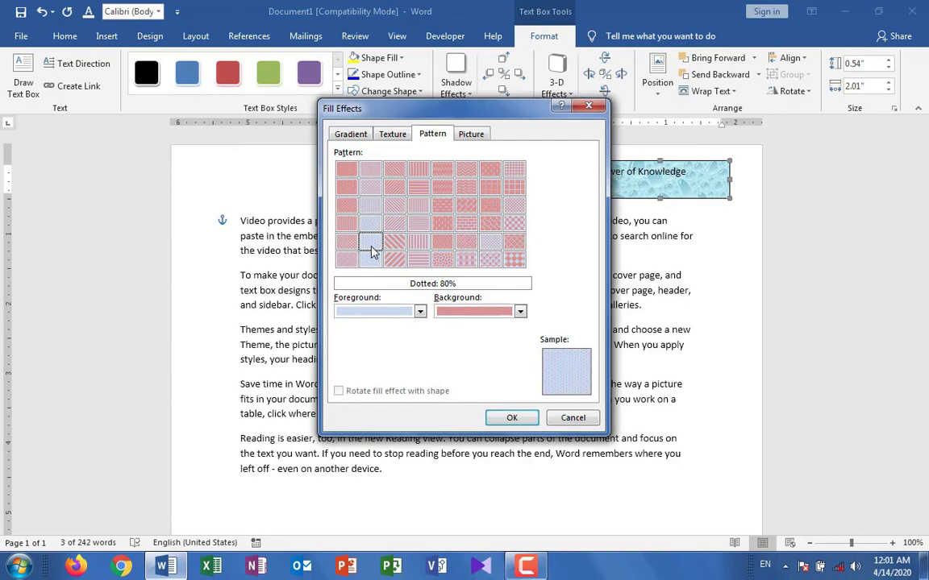
click(513, 418)
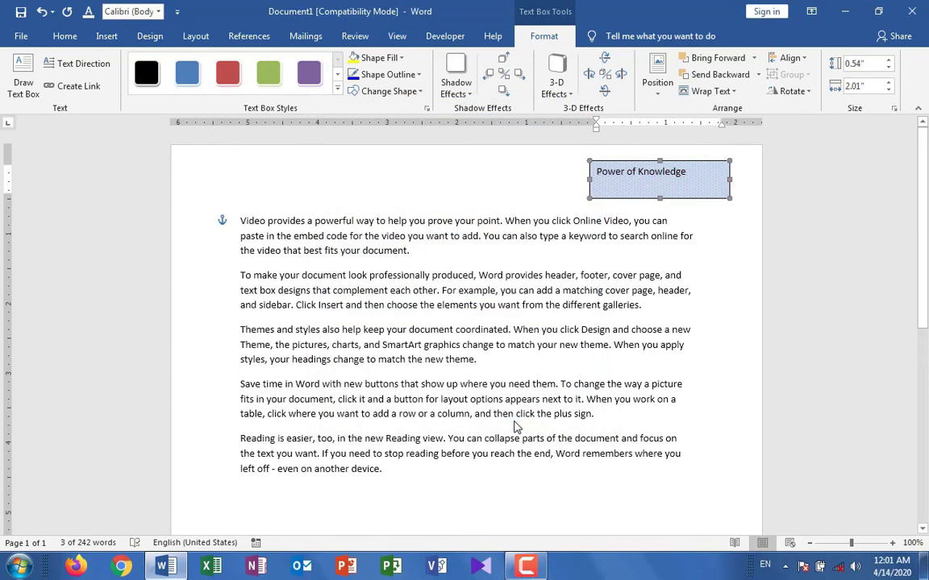
Step: Give the text box outline a weight of 4½ pt and a round-dot dash style
click(419, 77)
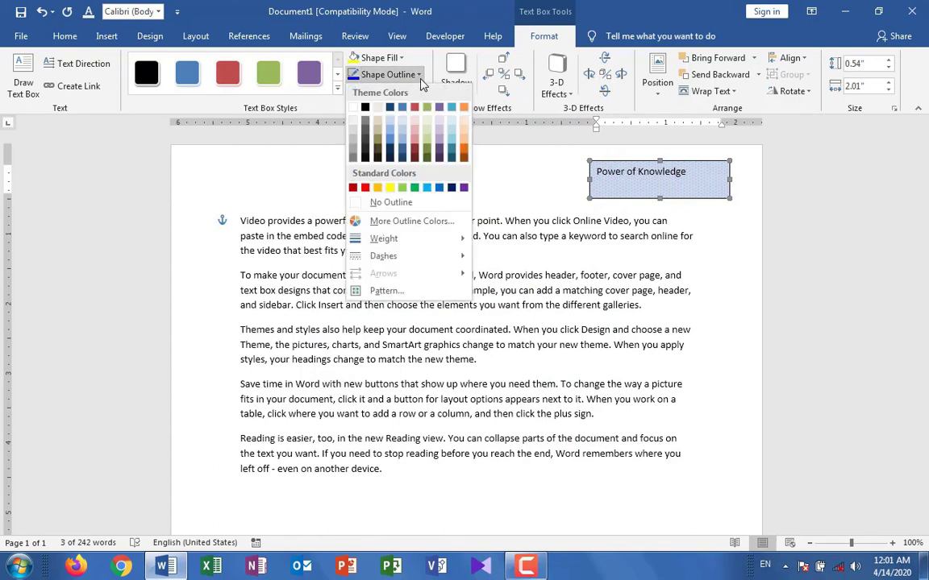
mouse_move(449, 246)
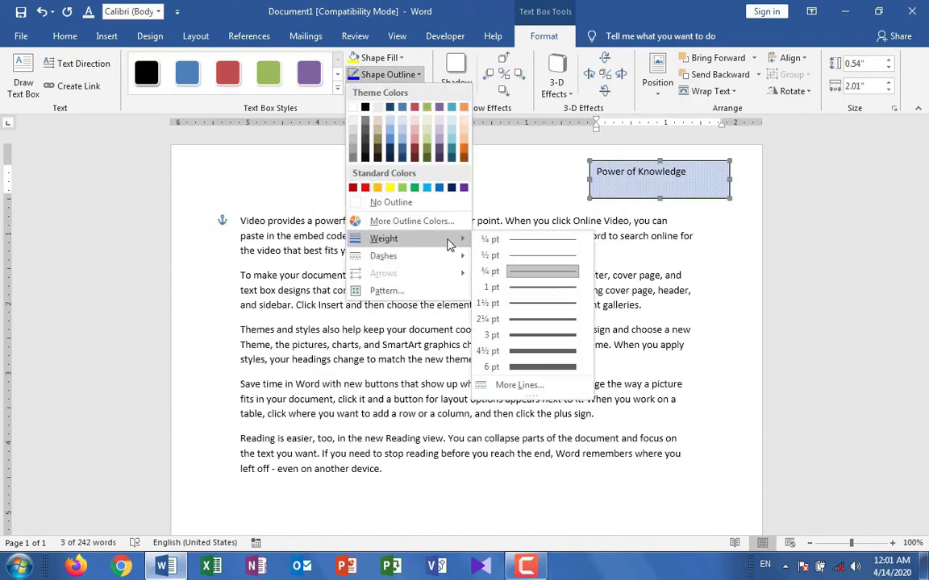
click(538, 352)
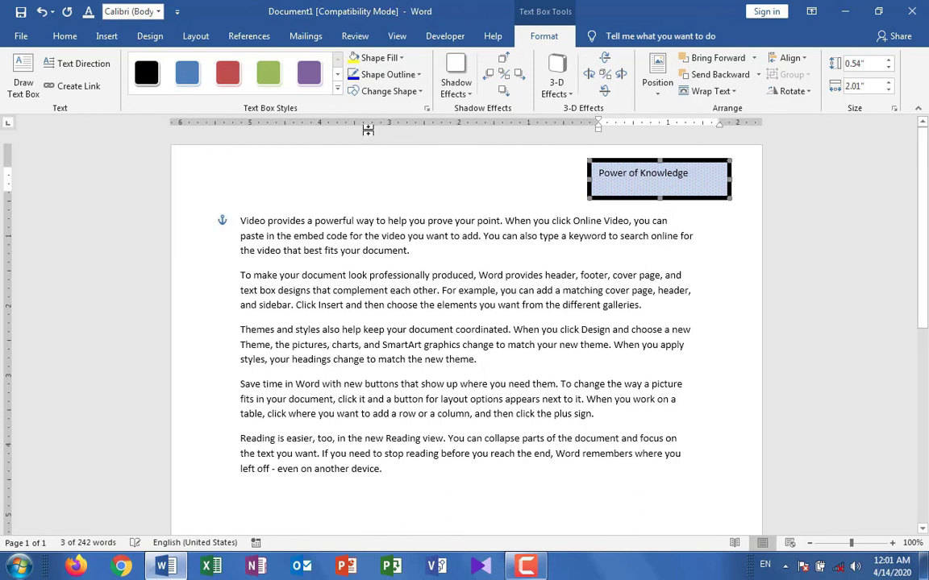
click(417, 77)
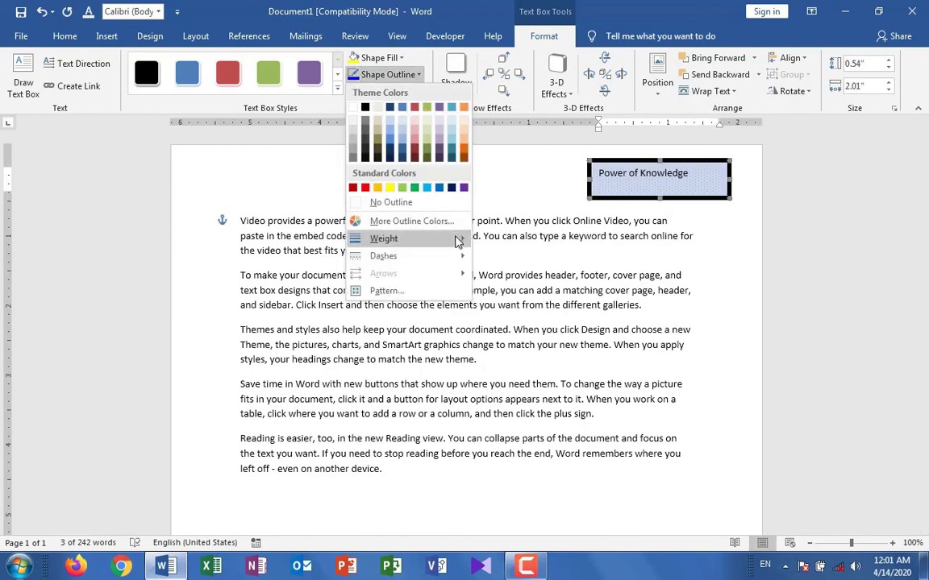
mouse_move(441, 256)
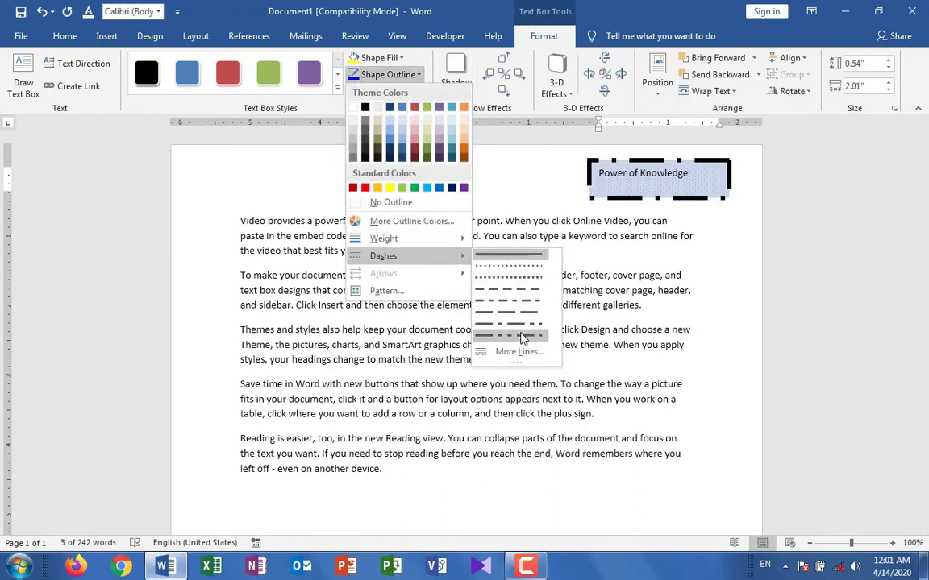
click(509, 271)
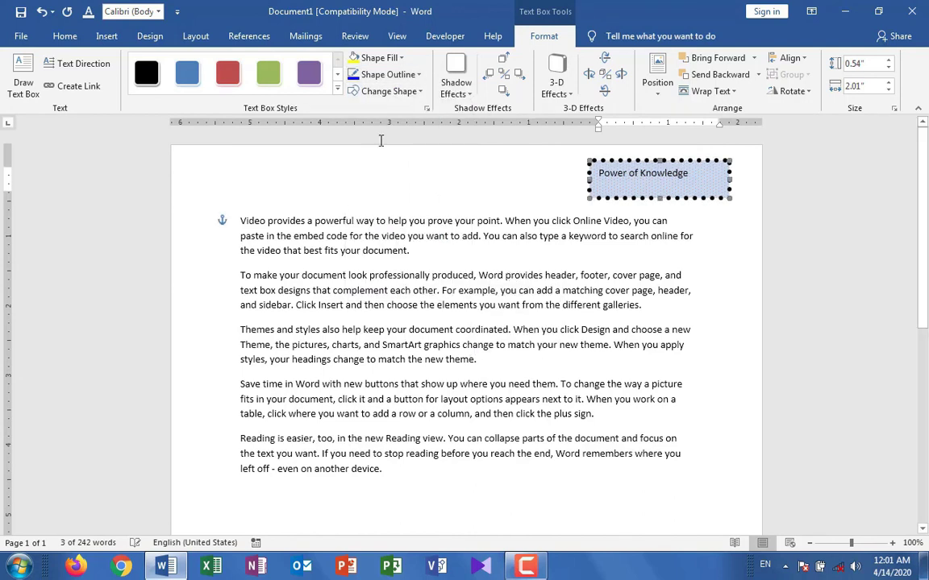
Step: Apply the Solid diamond grid line pattern to the text box outline, using a light red foreground
click(418, 81)
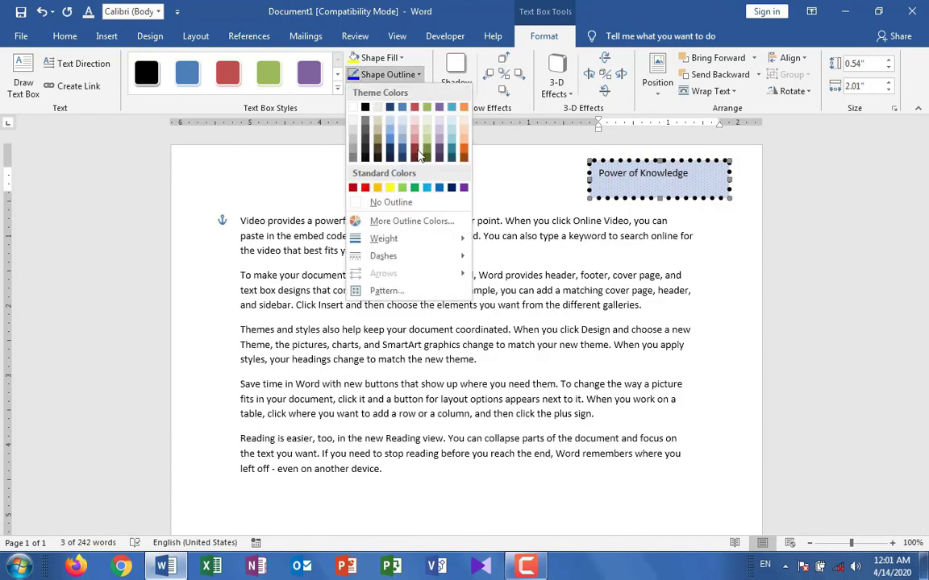
click(385, 291)
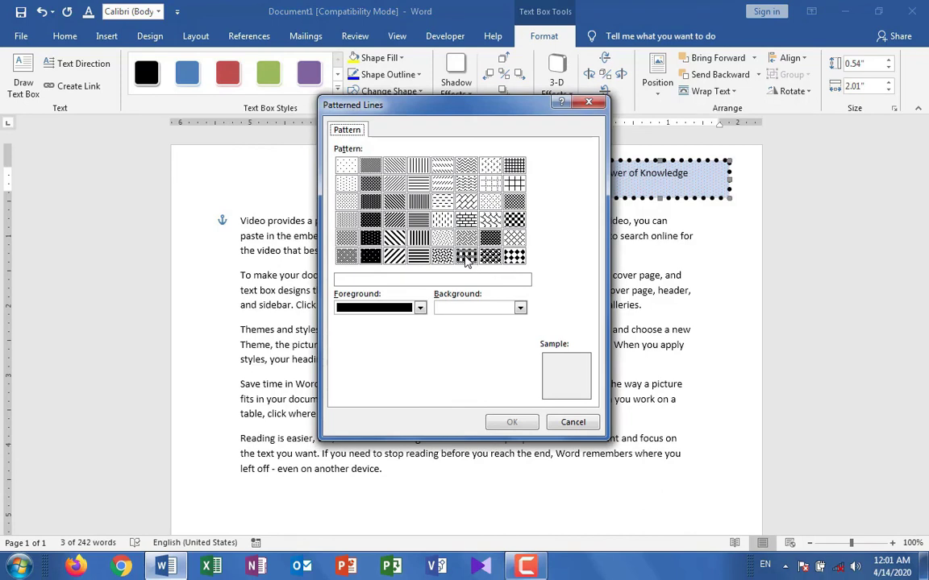
click(466, 258)
click(466, 219)
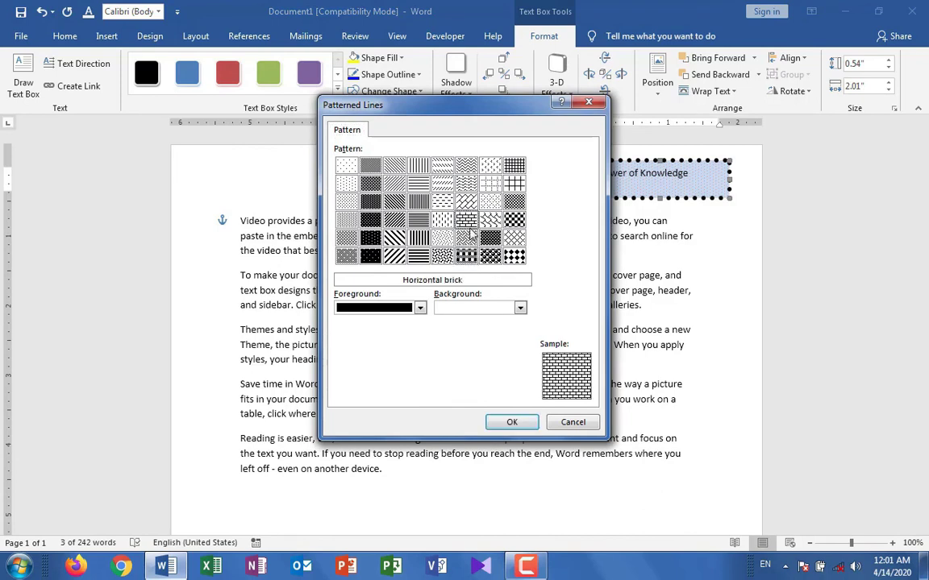
click(419, 307)
click(400, 355)
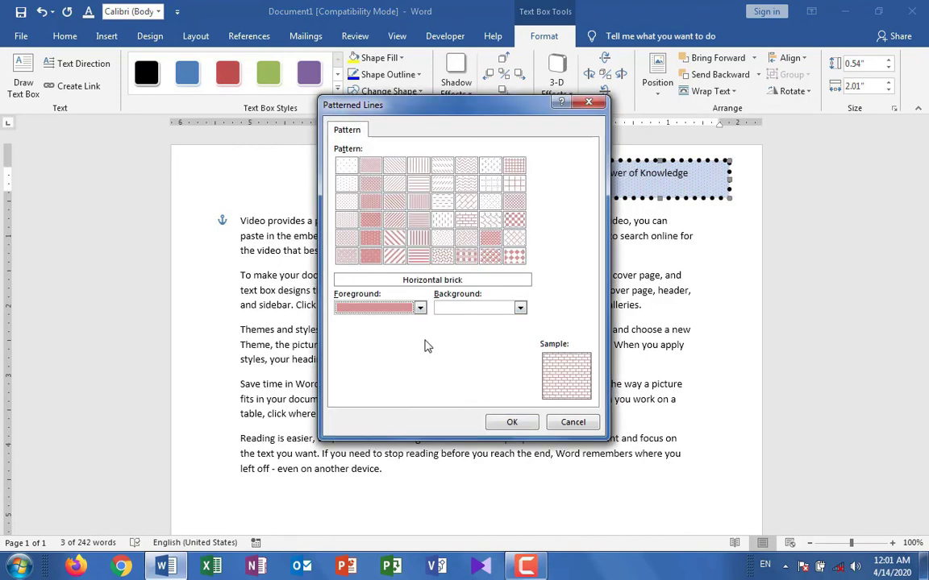
click(512, 257)
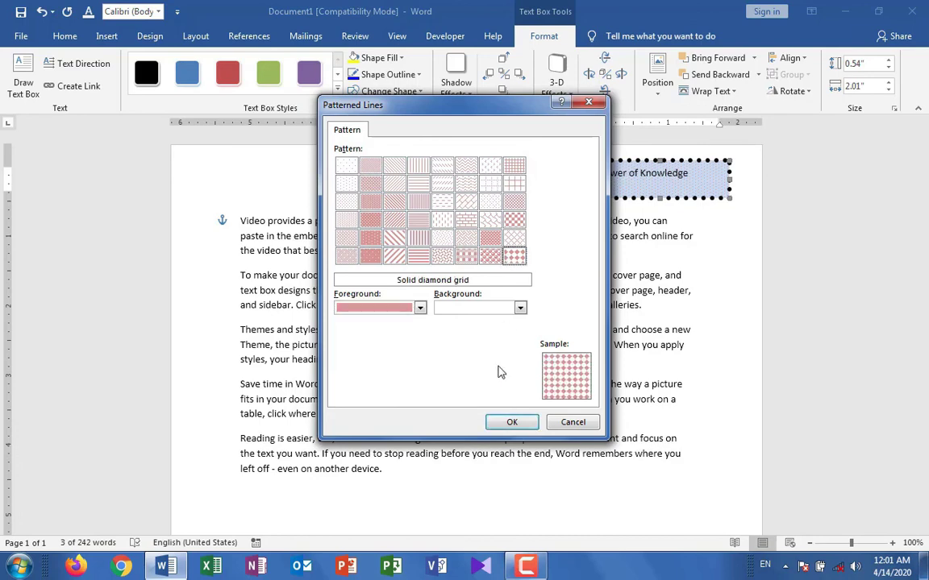
click(510, 422)
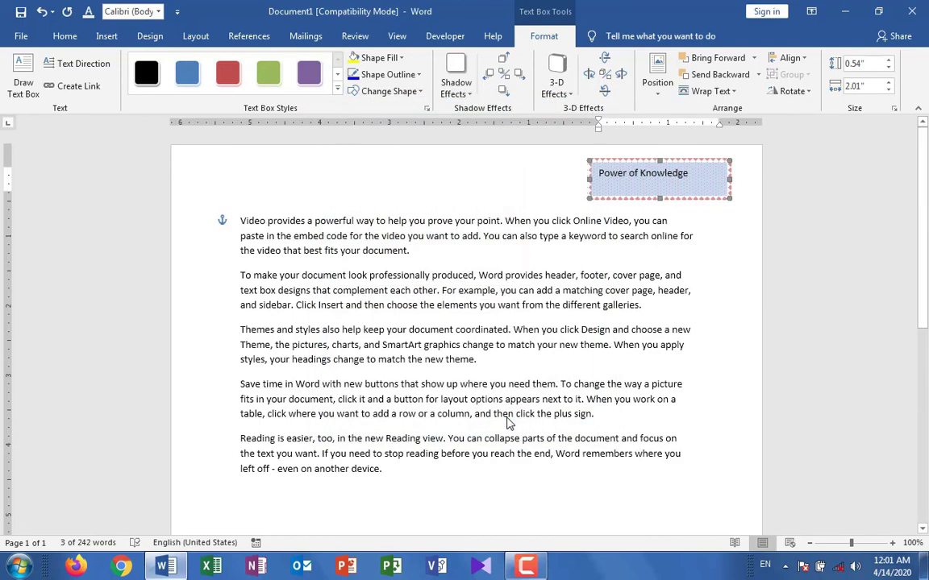